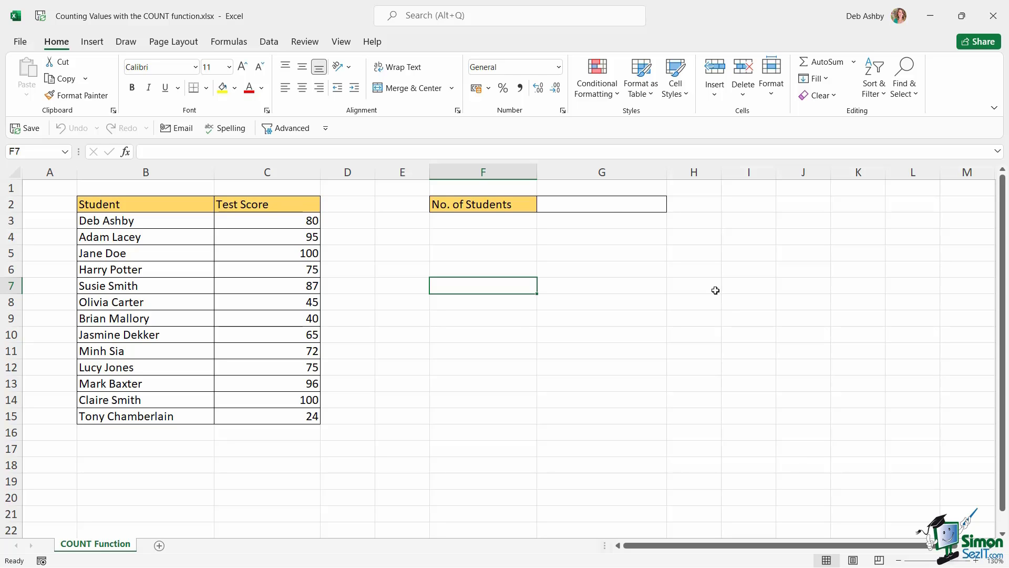
After checking the student names, start =COUNT( in G2 from the AutoComplete list.
left_click(605, 207)
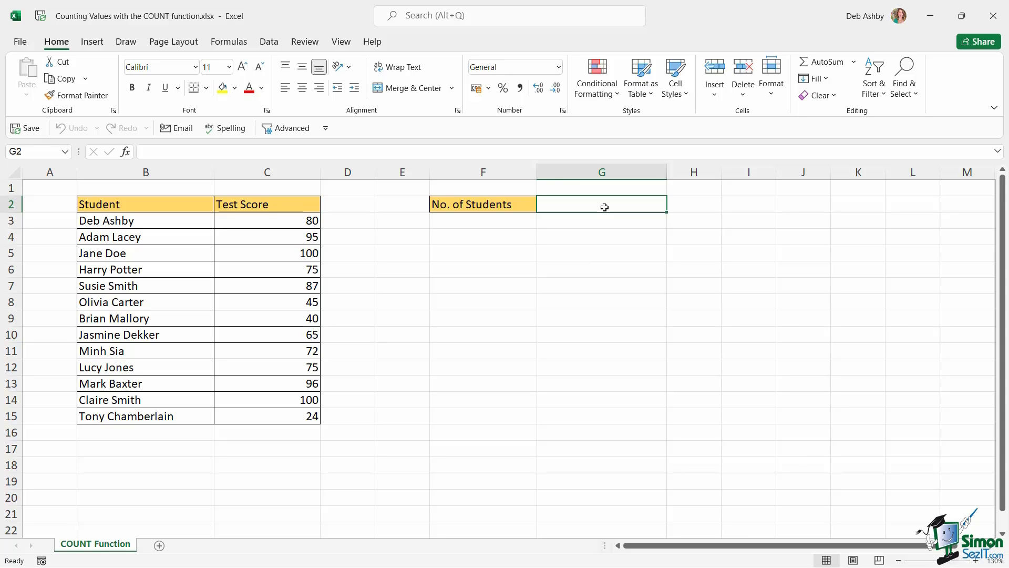
left_click_drag(181, 222, 197, 416)
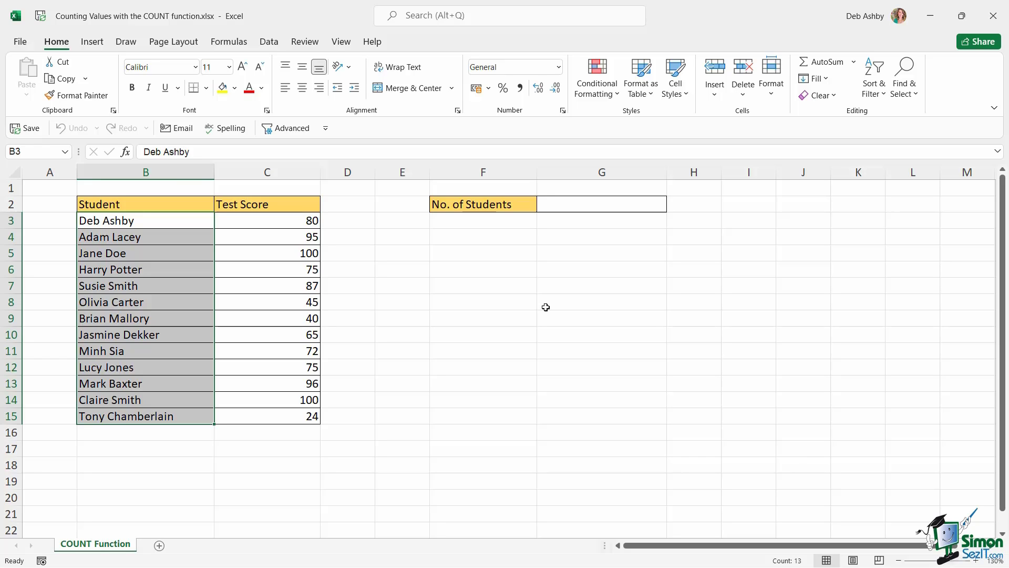
left_click(580, 205)
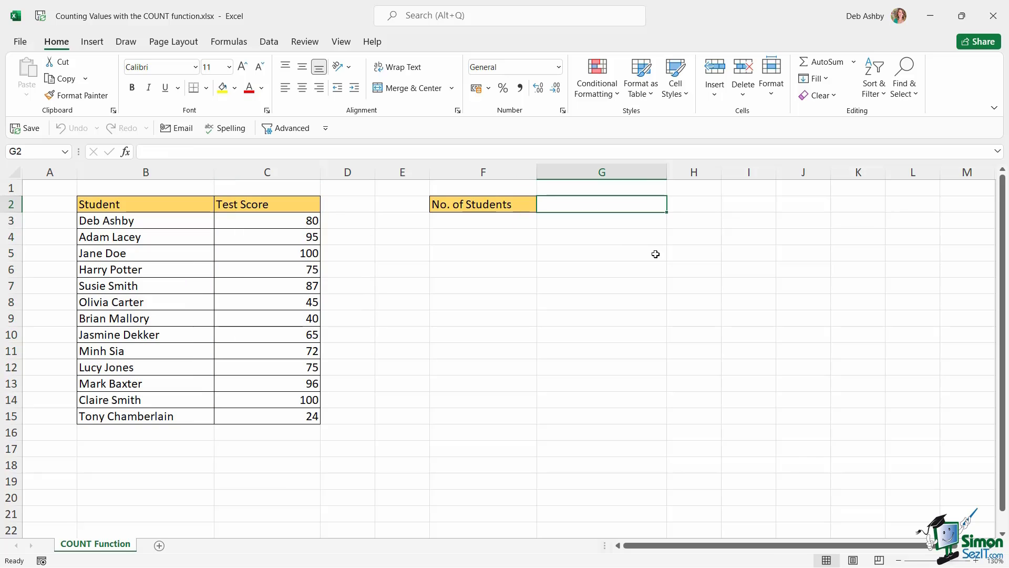
type("=")
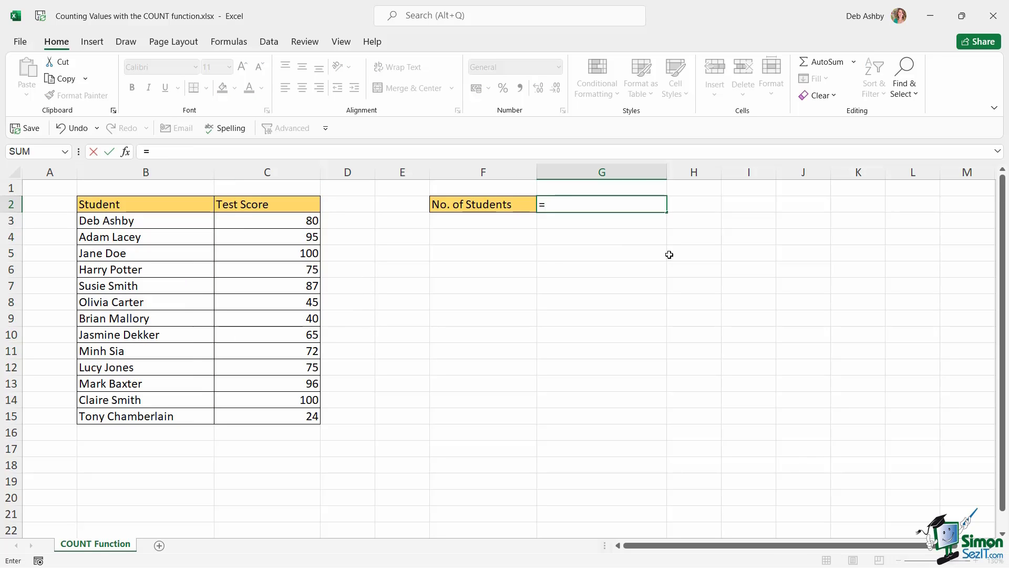
type("COU")
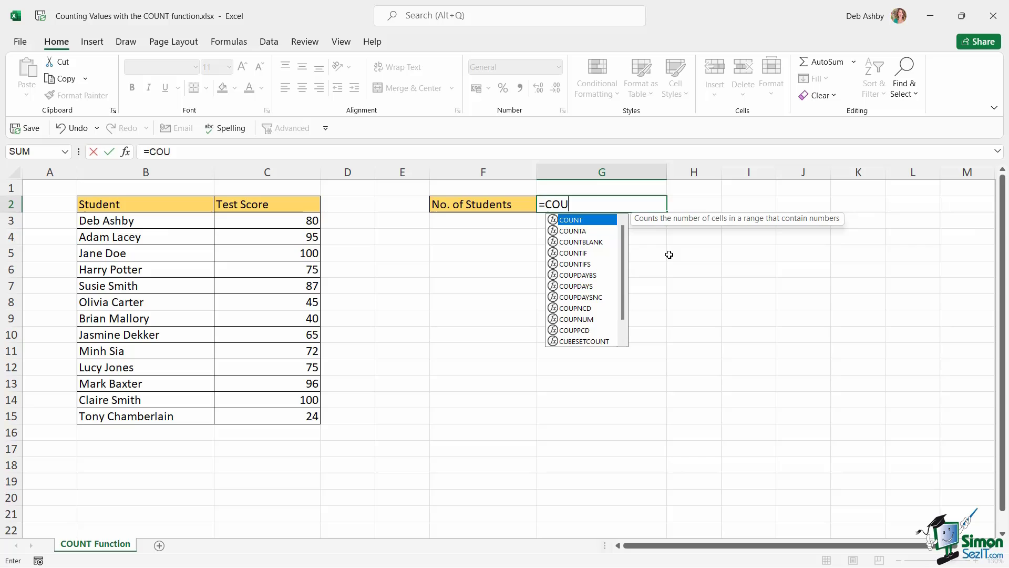
type("N")
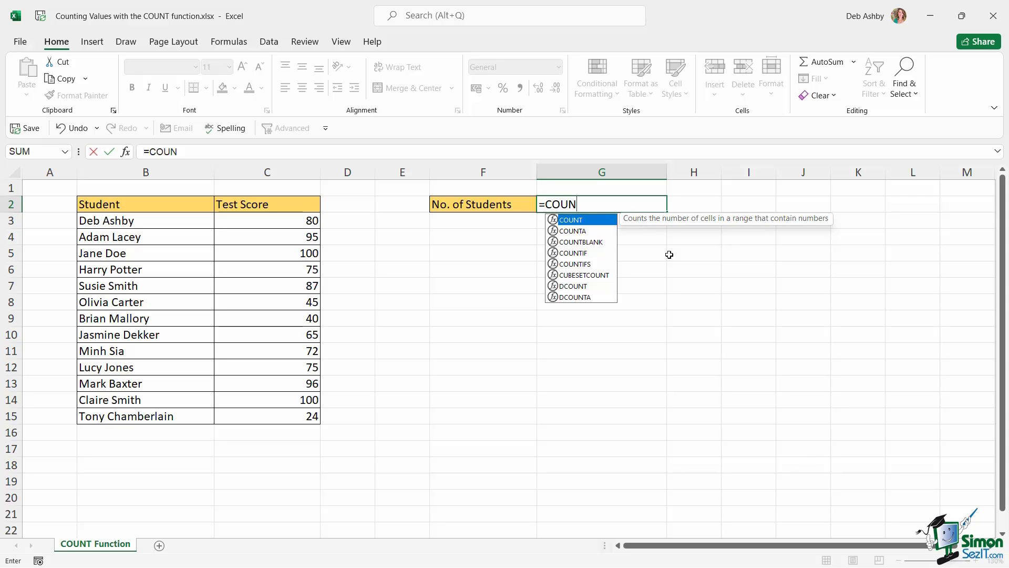
key("Down")
key("Down")
key("Down")
key("Down")
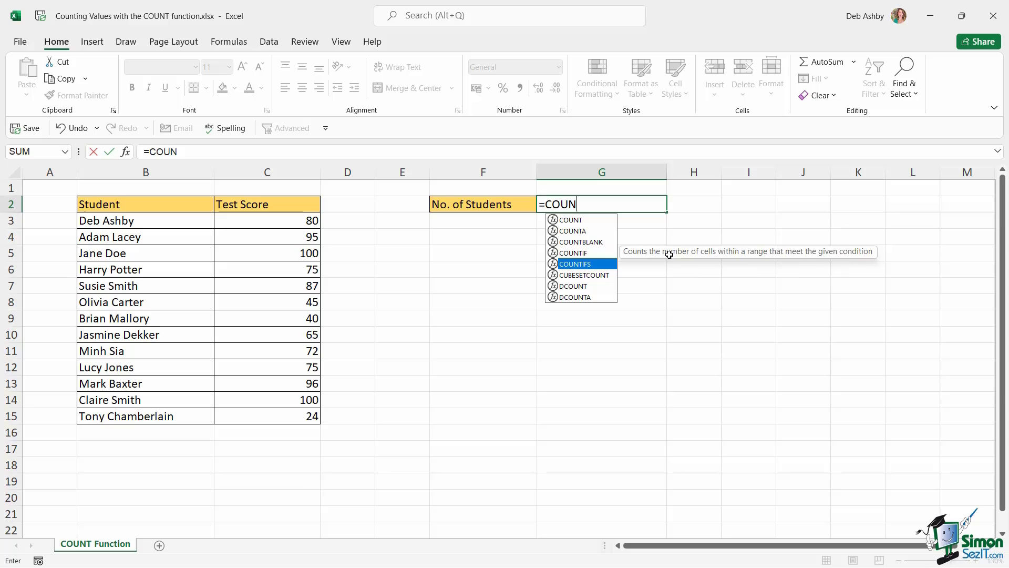
key("Up")
key("Up")
key("Up")
key("Up")
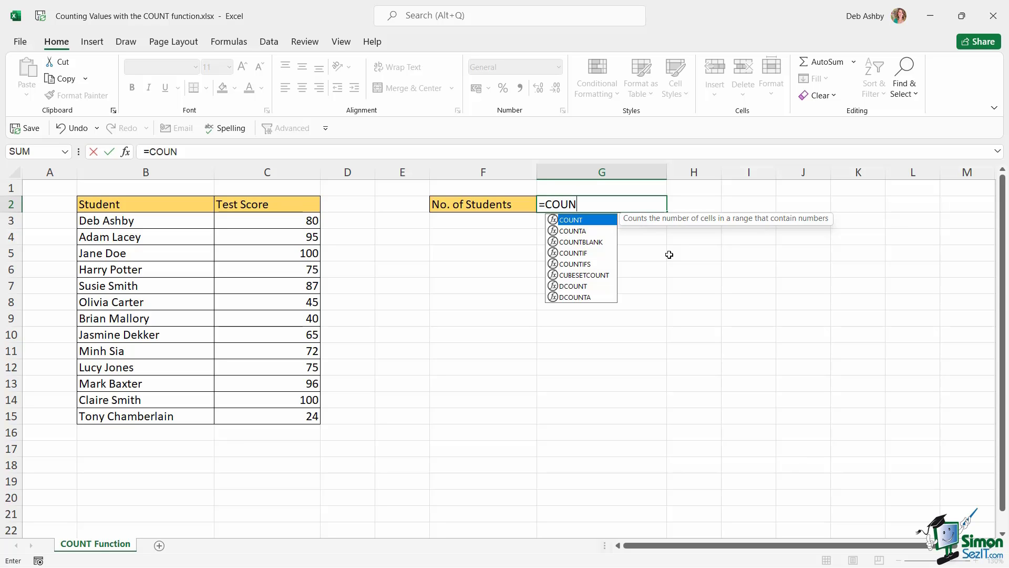
key("Tab")
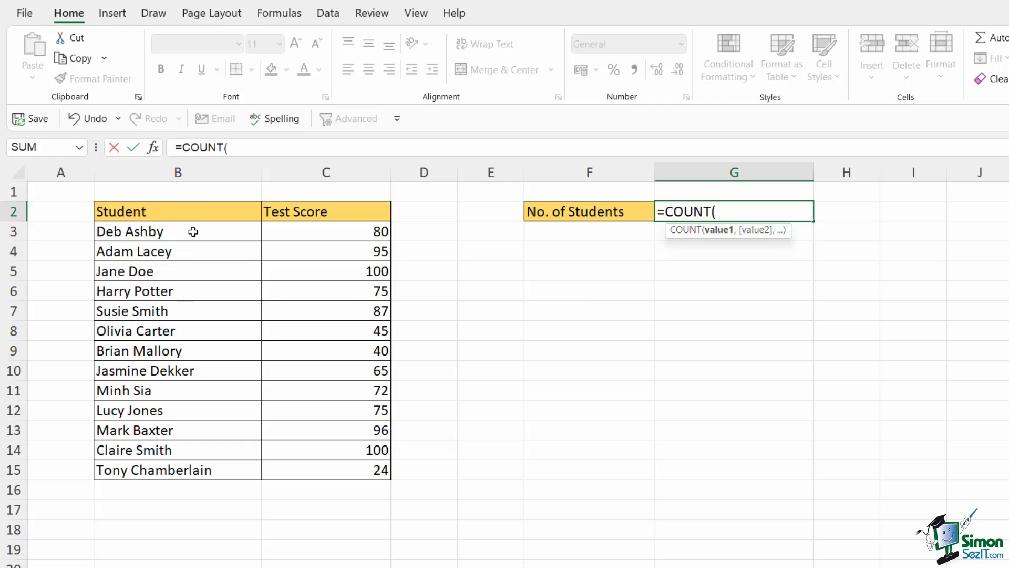
Complete G2 as =COUNT(B3:B15), which returns 0 for the text names.
left_click_drag(193, 232, 185, 472)
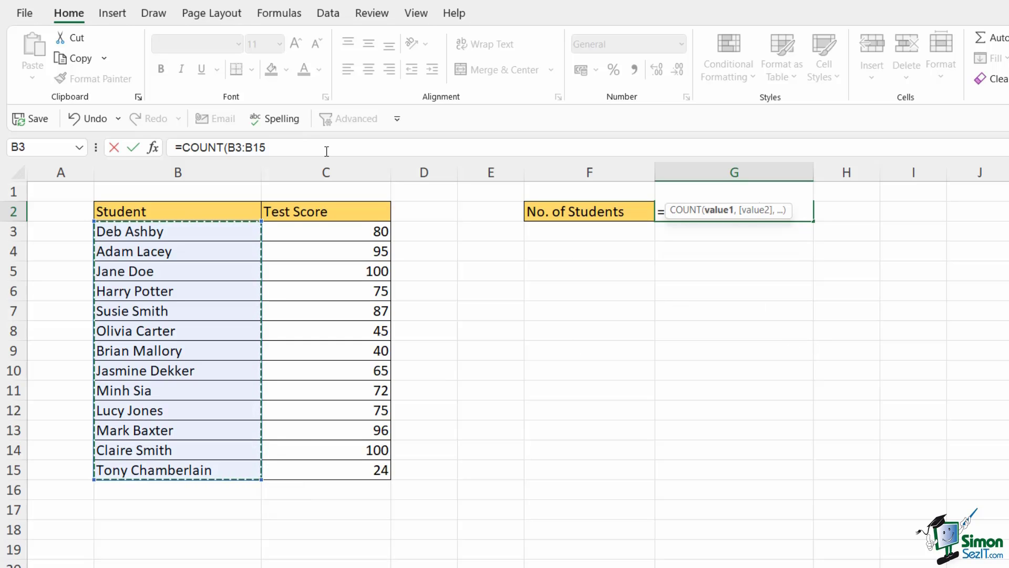
left_click(305, 145)
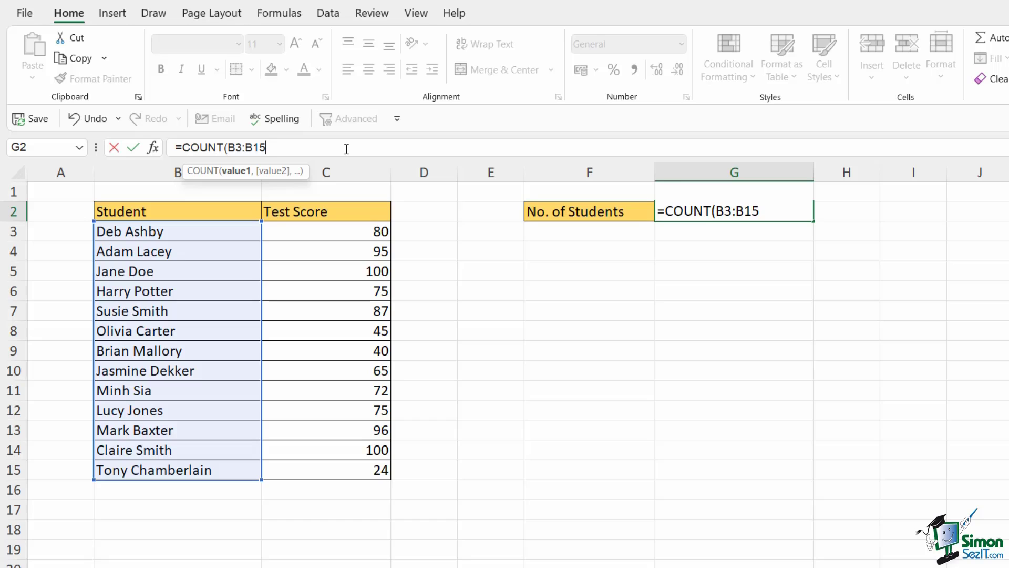
type(")")
key("Return")
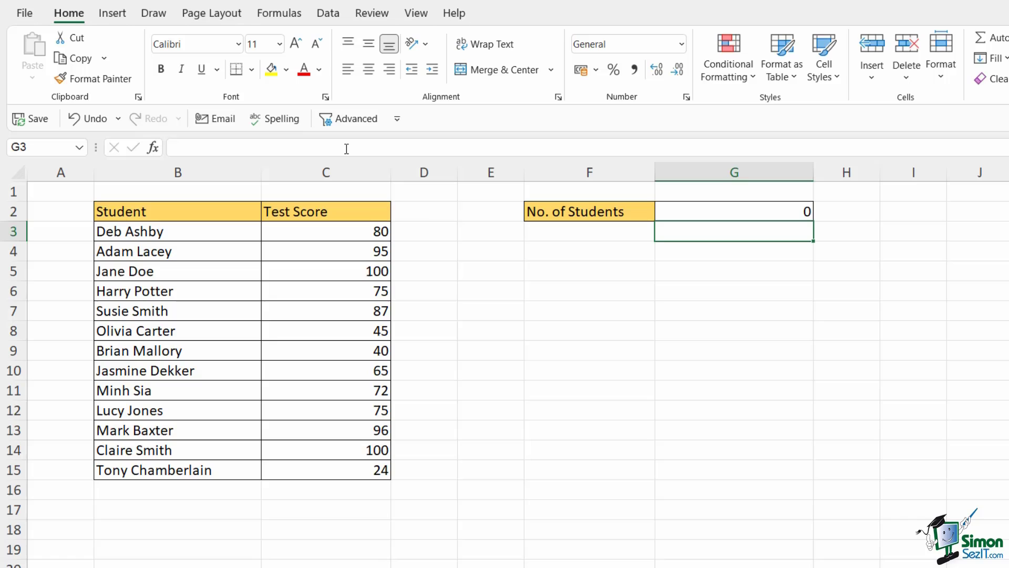
Change G2's formula to =COUNT(C3:C15) so it counts the 13 test scores.
left_click(183, 231)
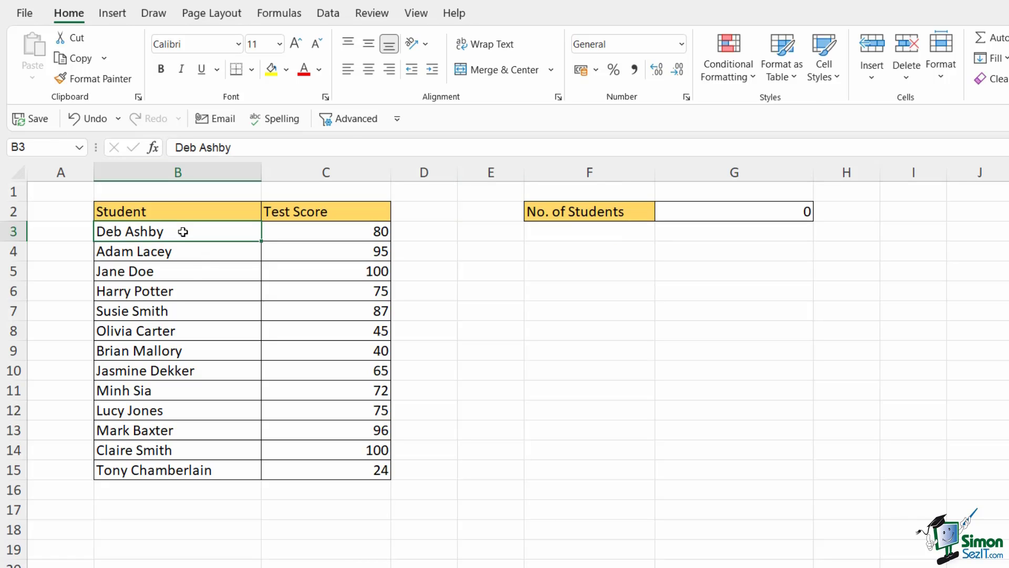
left_click_drag(183, 232, 190, 470)
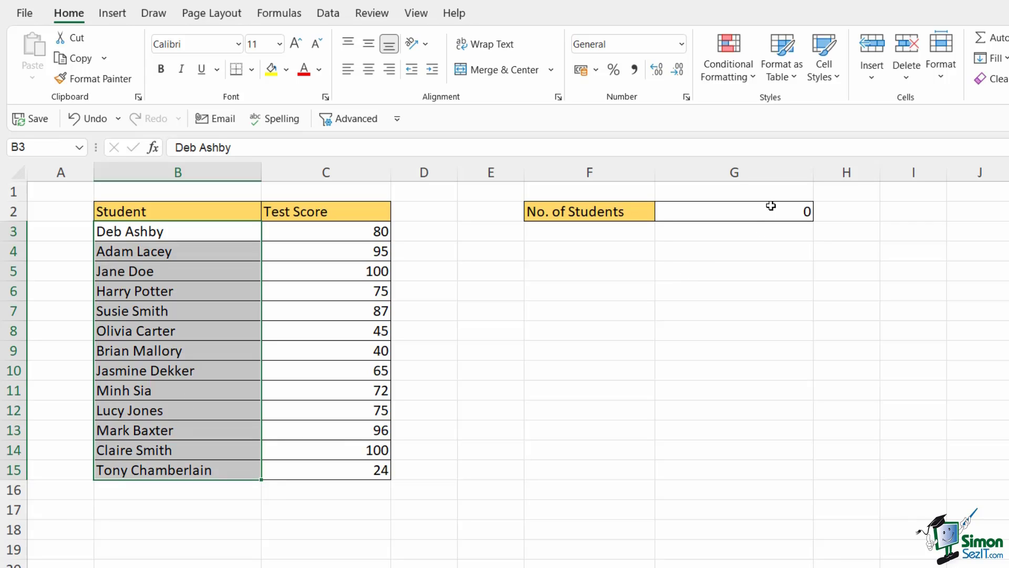
left_click(732, 215)
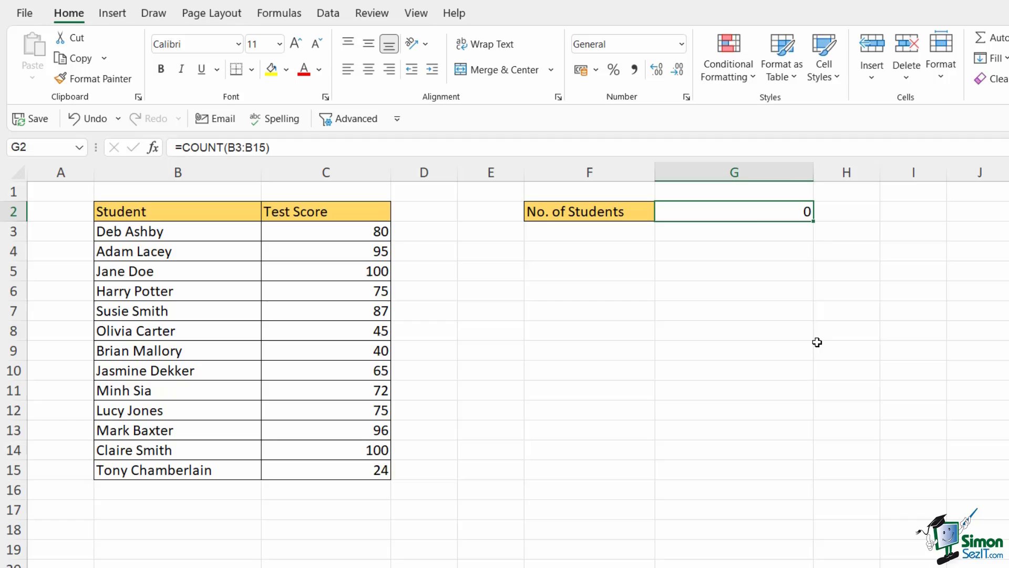
double_click(755, 215)
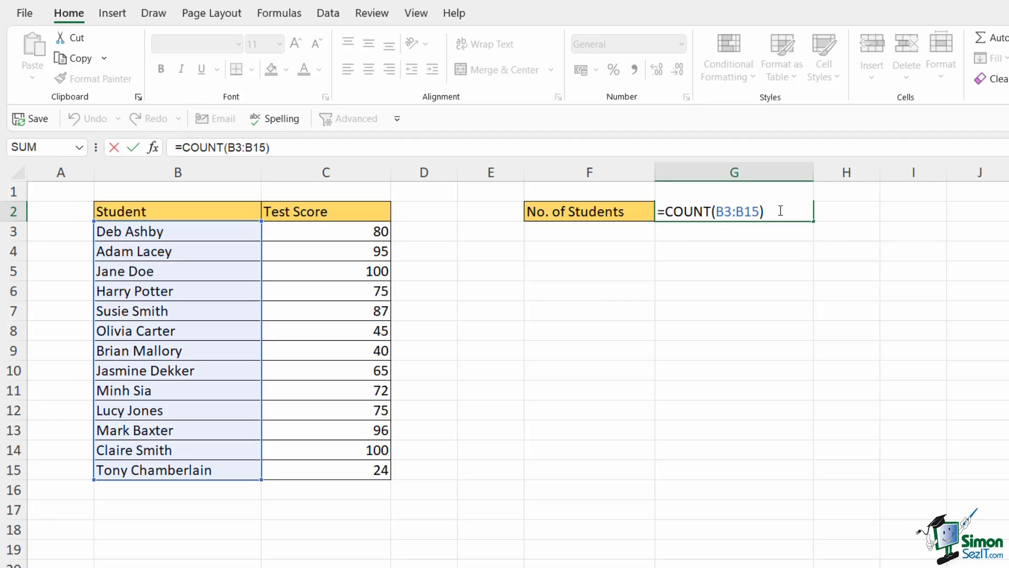
key("BackSpace")
key("BackSpace")
key("BackSpace")
key("BackSpace")
key("BackSpace")
key("BackSpace")
key("BackSpace")
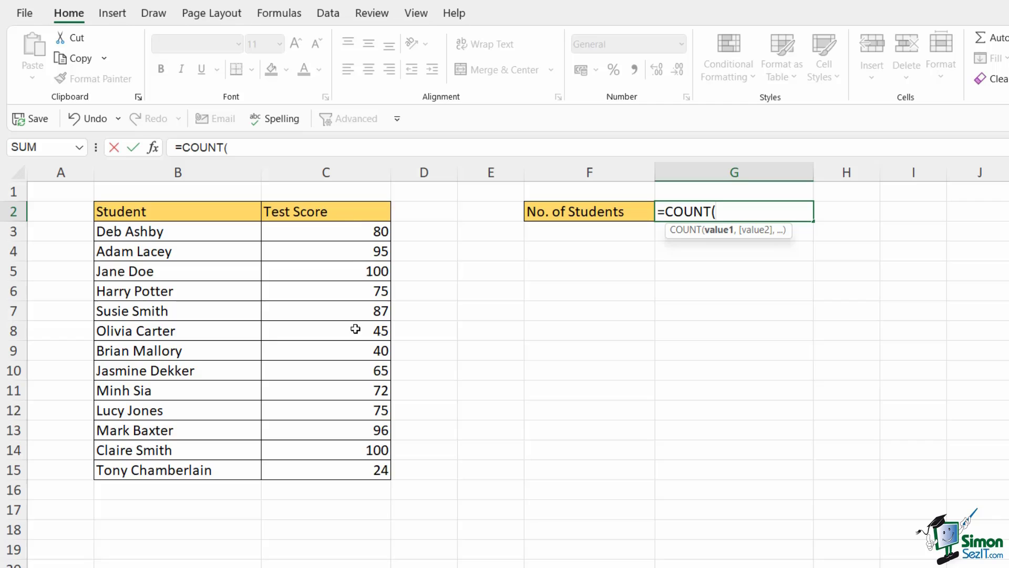
left_click(340, 226)
left_click_drag(342, 249, 342, 468)
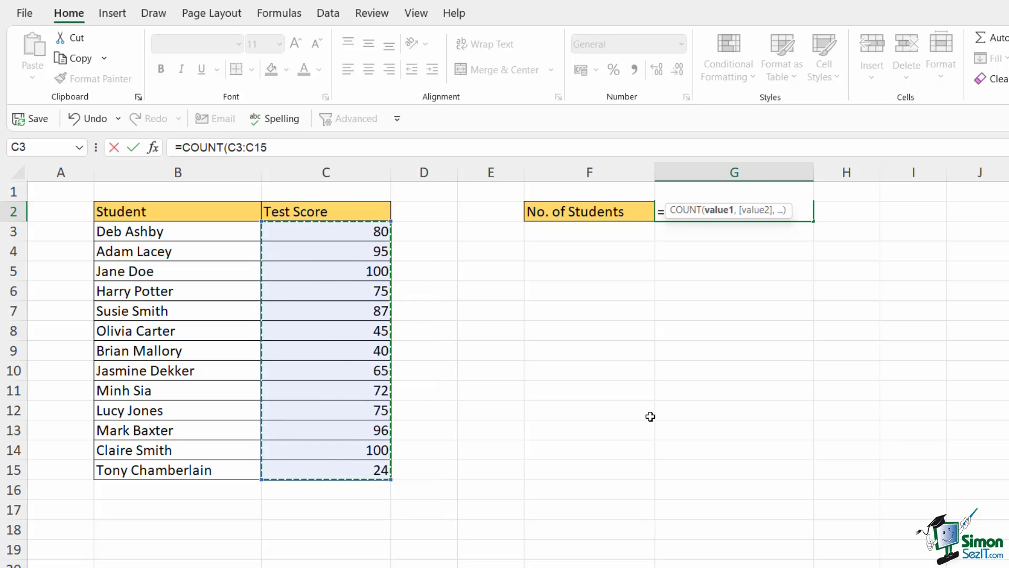
type(")")
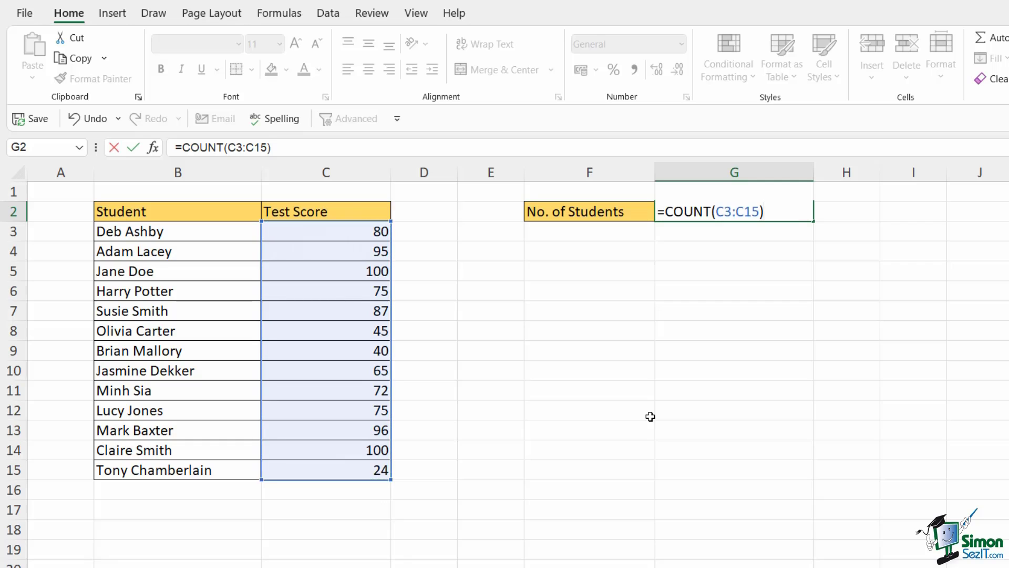
key("ctrl+Return")
key("Return")
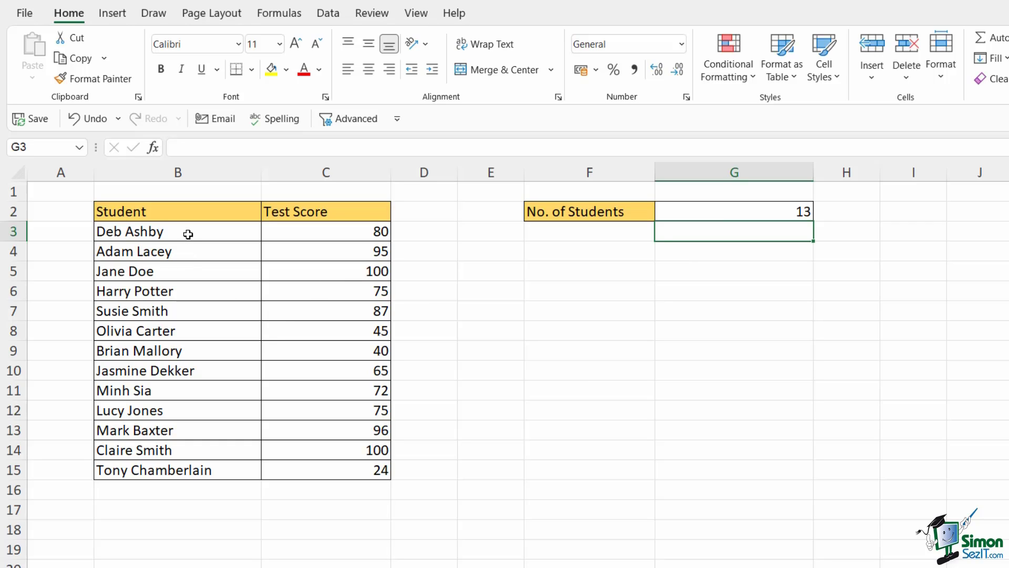
Replace G2's formula with =COUNTA(B3:B15) to count the 13 non-empty names.
left_click(736, 210)
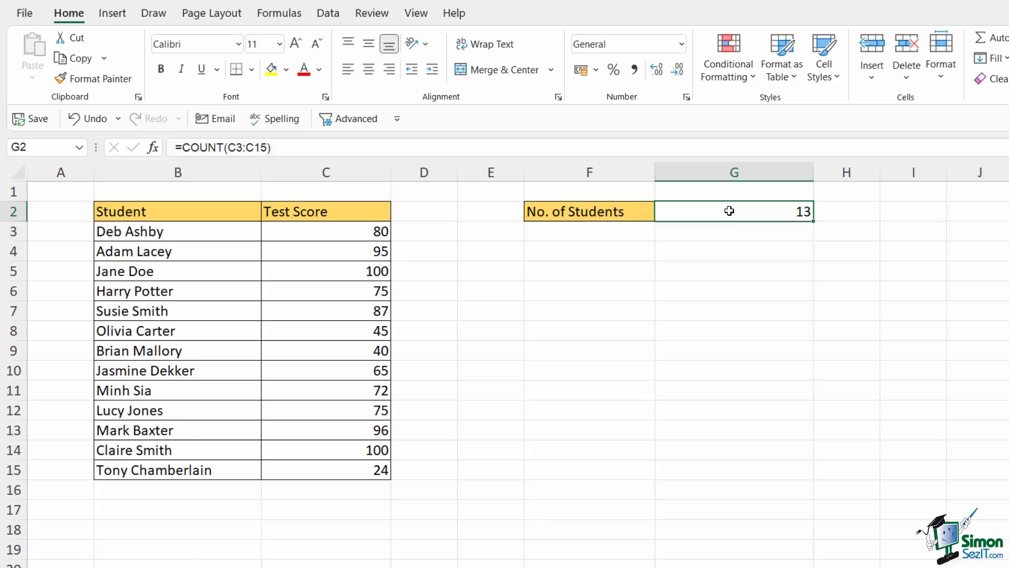
double_click(731, 210)
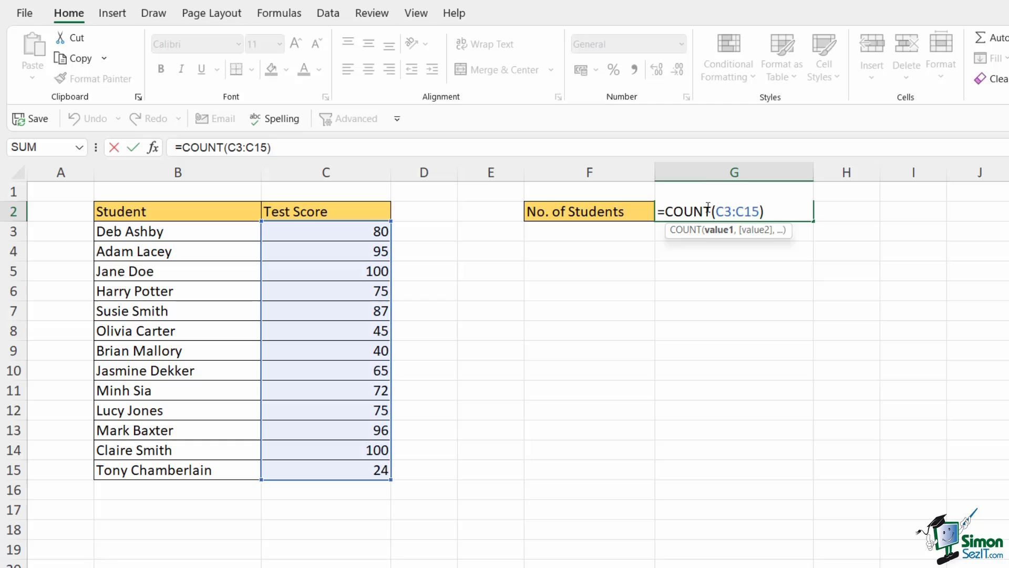
key("shift+Home")
key("BackSpace")
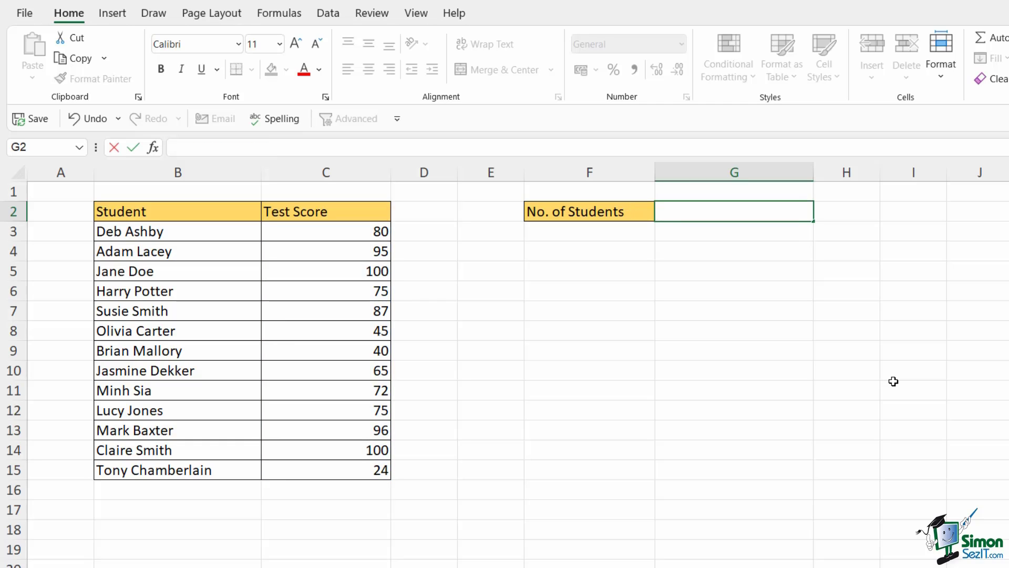
type("=COUNT")
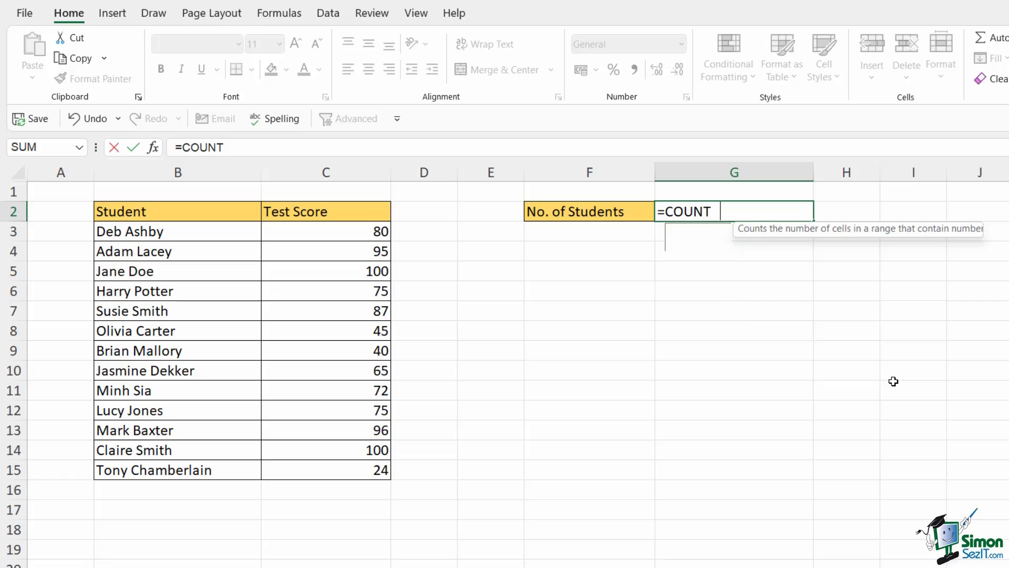
type("A")
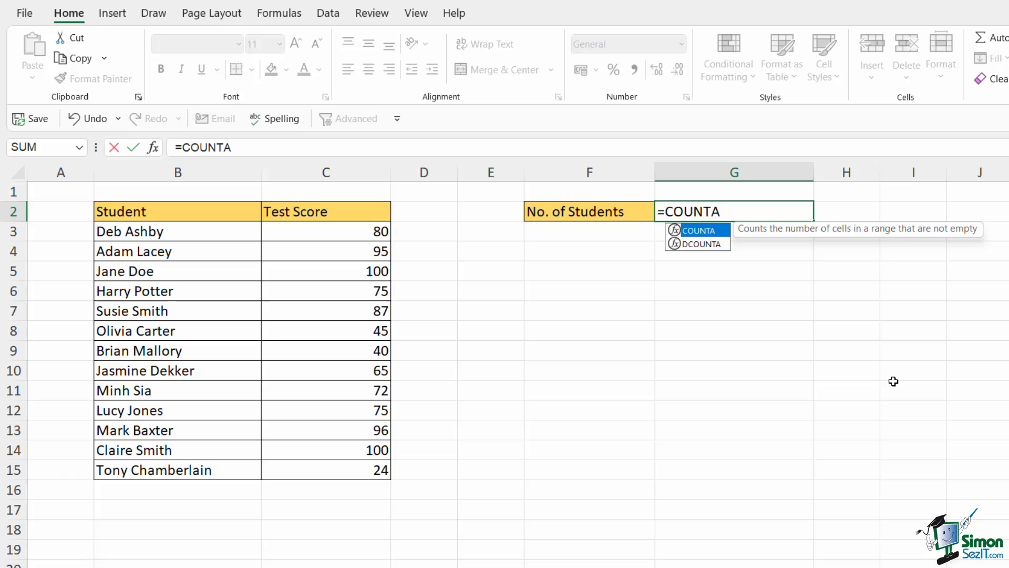
type("(")
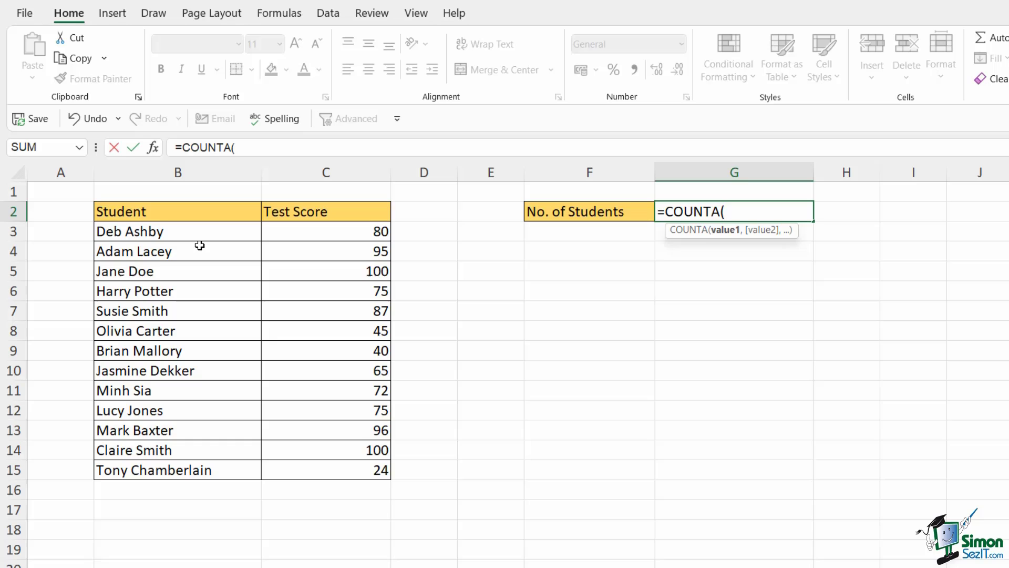
left_click_drag(162, 231, 169, 464)
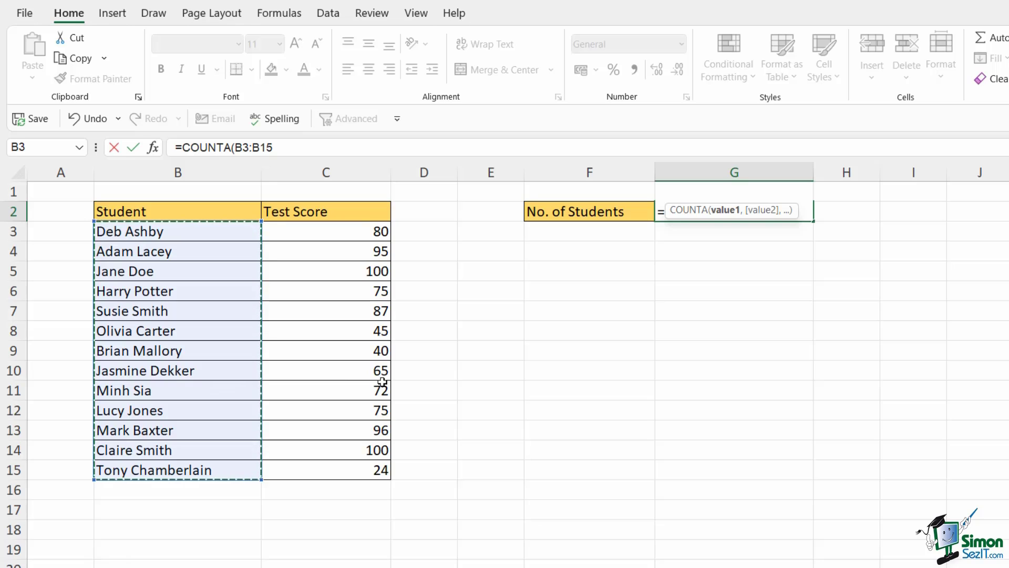
type(")")
key("Return")
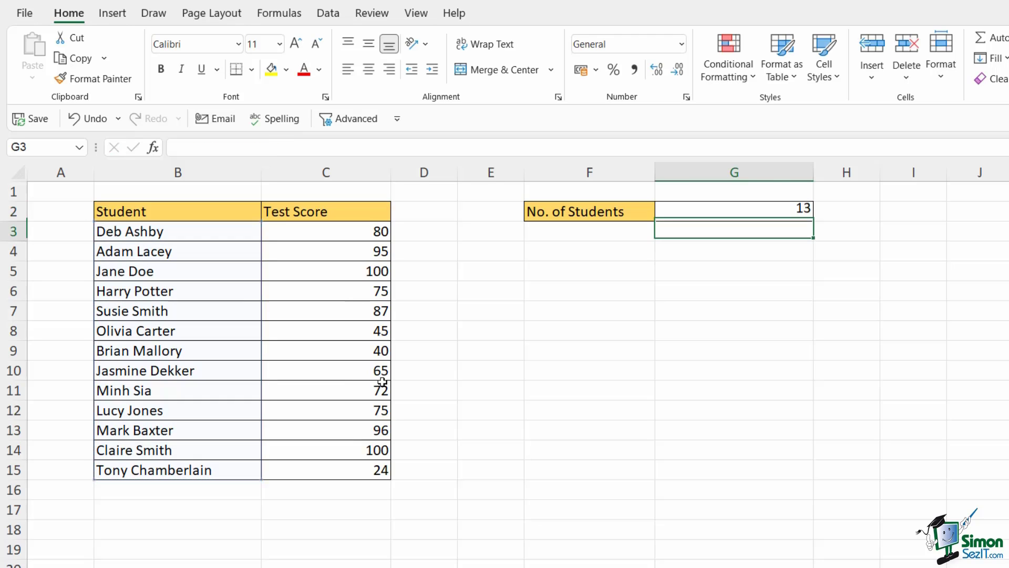
Delete the name and score in row 8 (B8:C8), leaving a gap in the list.
left_click(719, 216)
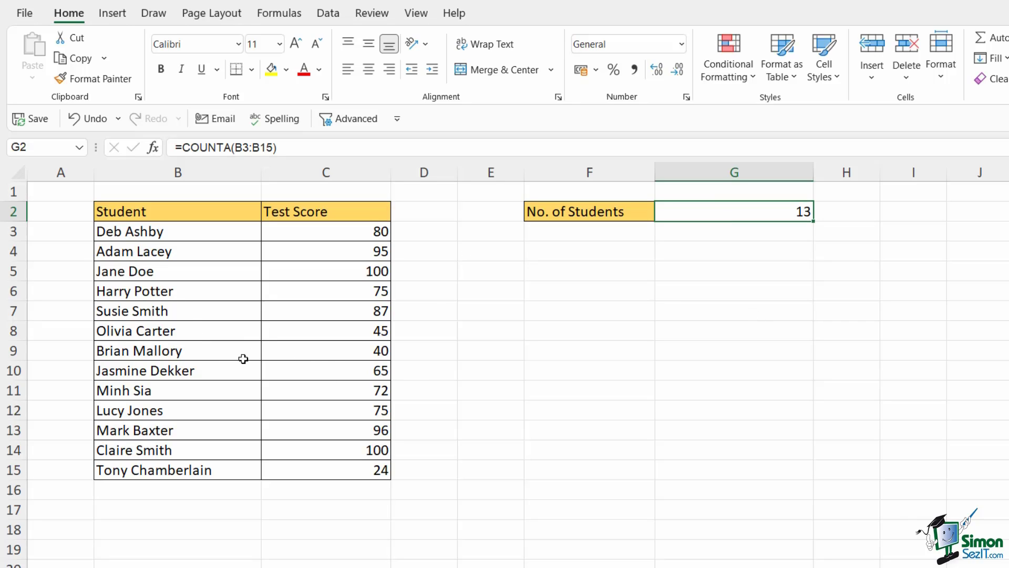
left_click_drag(106, 330, 340, 327)
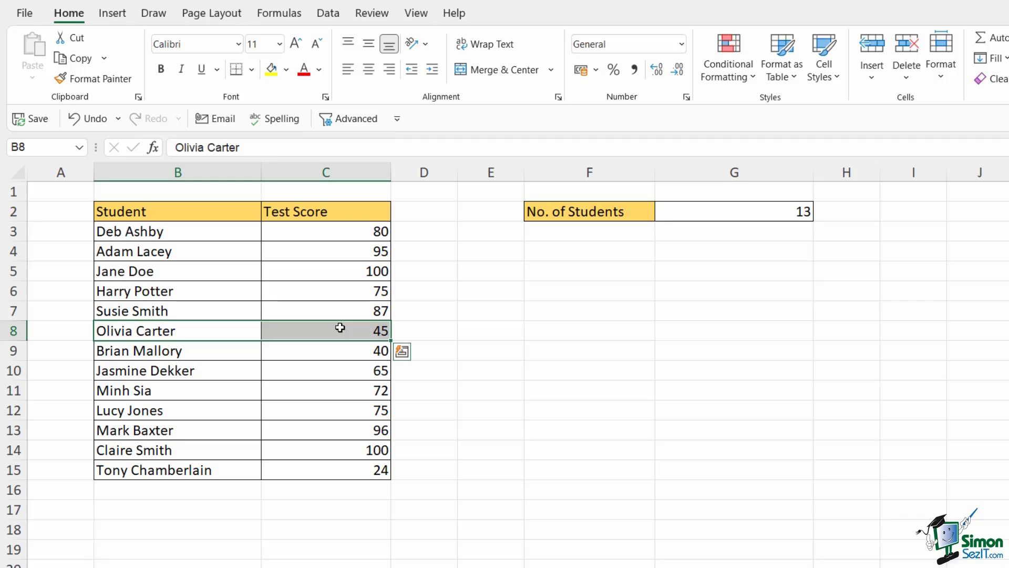
key("Delete")
left_click(428, 327)
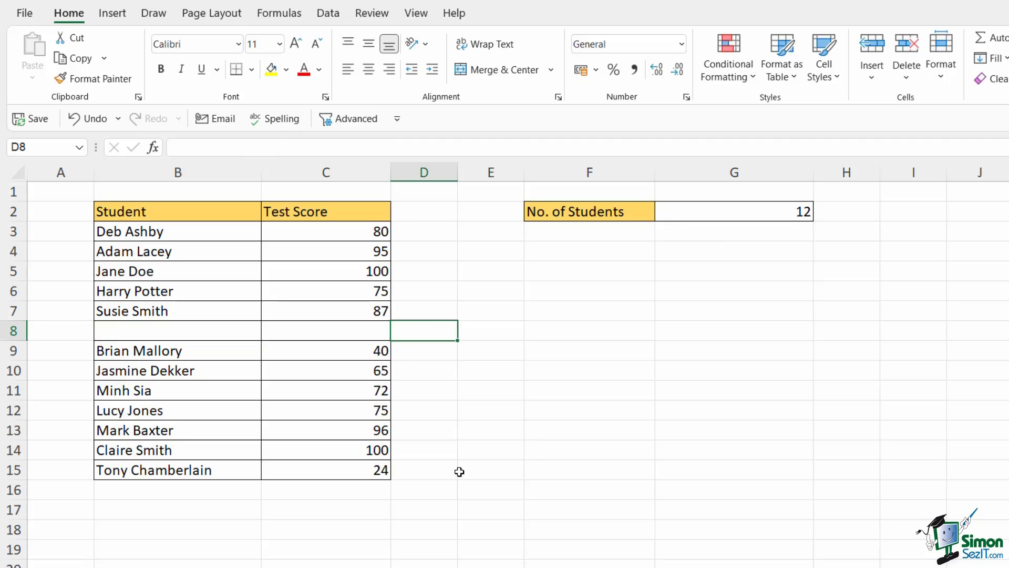
left_click_drag(171, 231, 183, 464)
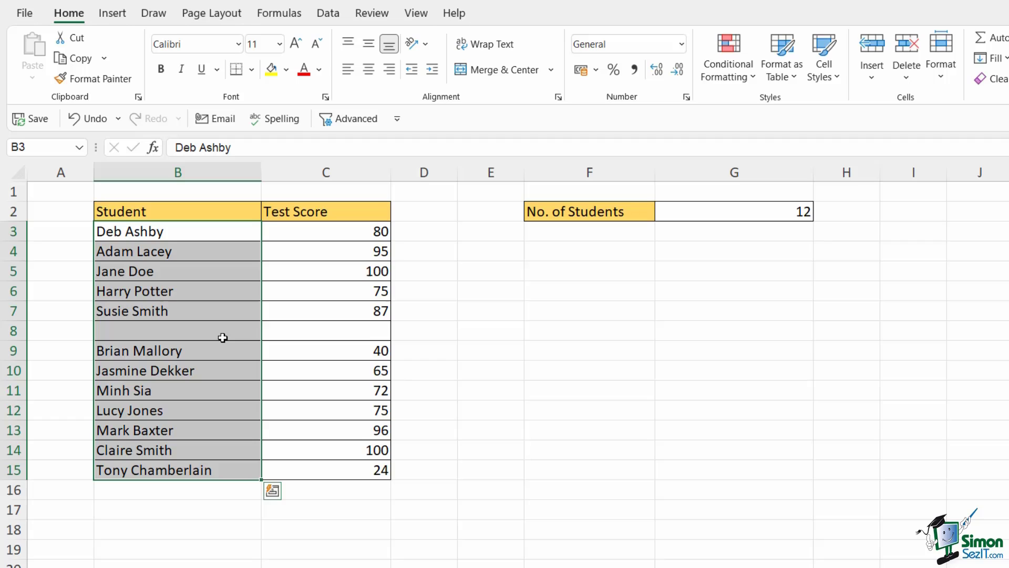
Rewrite G2 as =COUNT(C3:C15), then clear the count from G2.
left_click(729, 208)
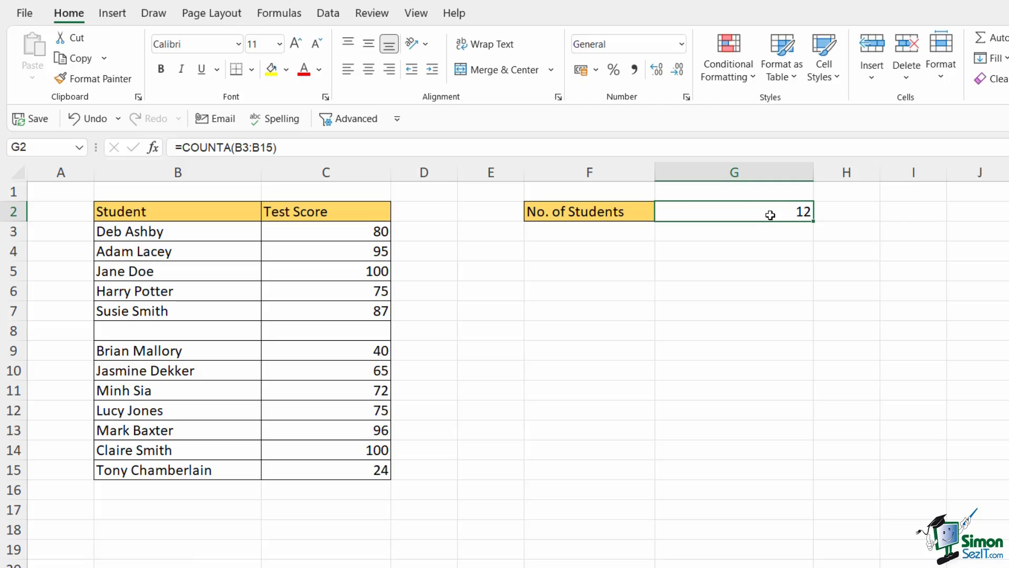
left_click(170, 333)
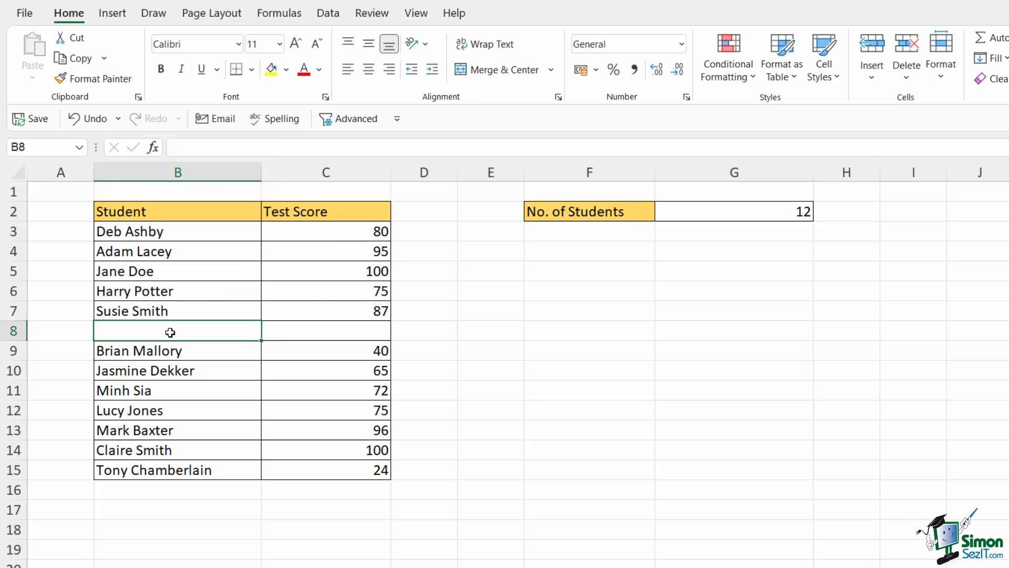
left_click(728, 209)
double_click(781, 214)
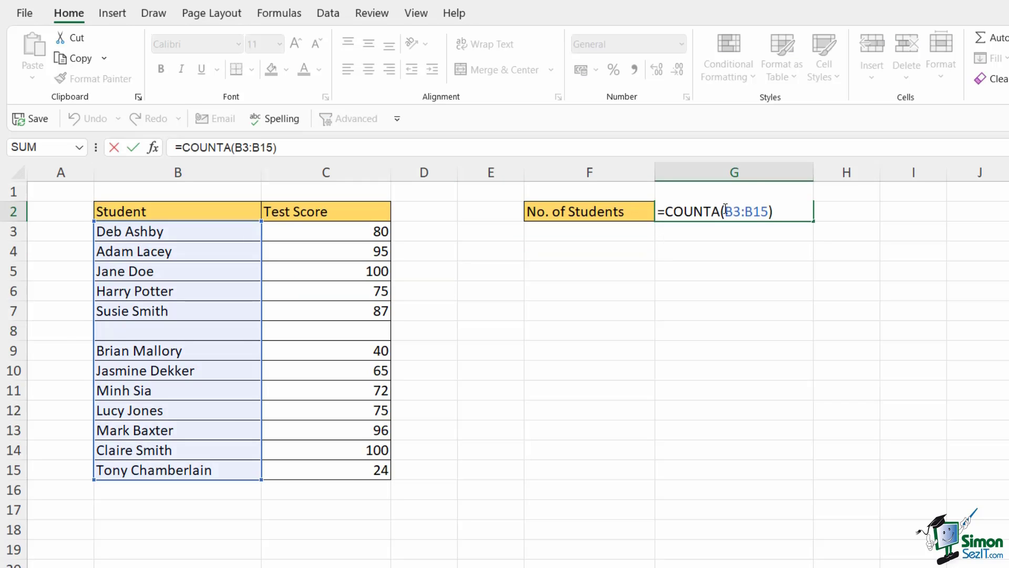
left_click_drag(773, 211, 663, 211)
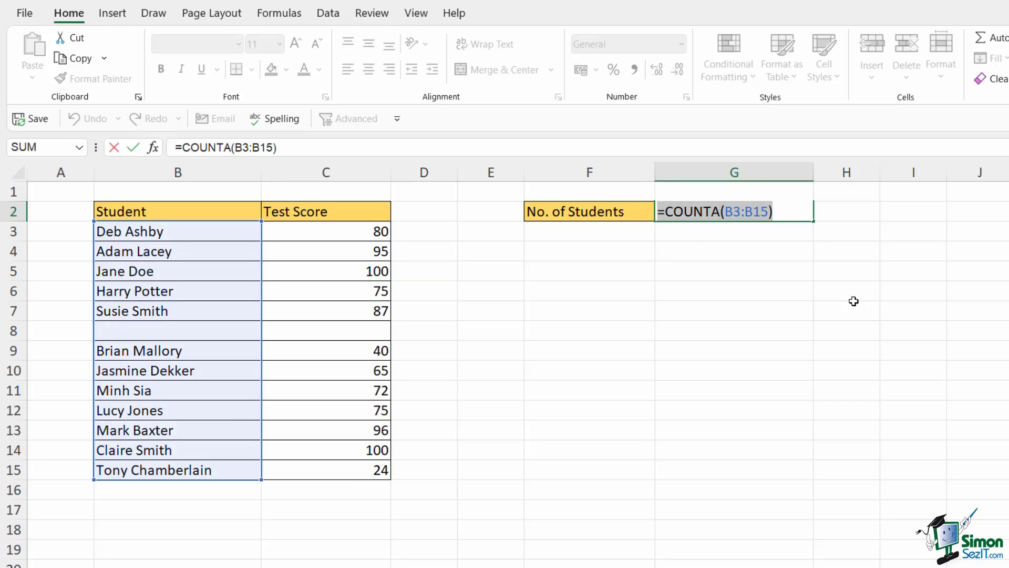
key("BackSpace")
type("COUN")
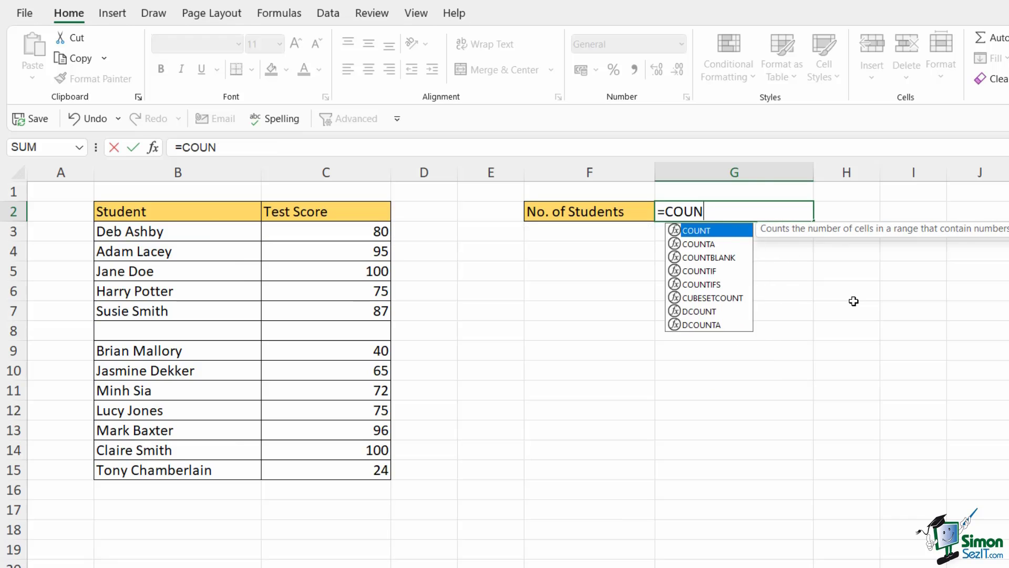
type("T(")
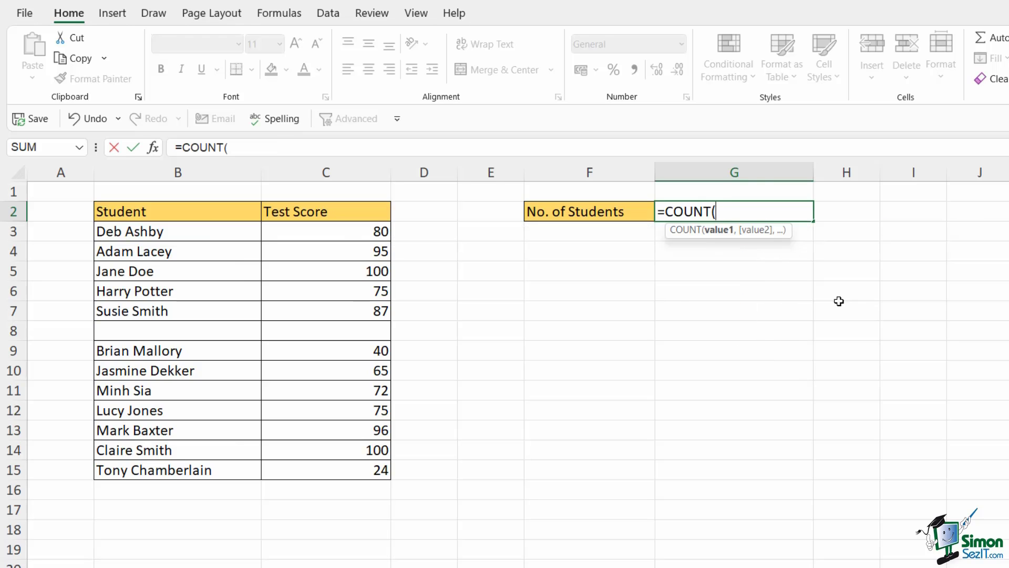
left_click_drag(338, 229, 342, 466)
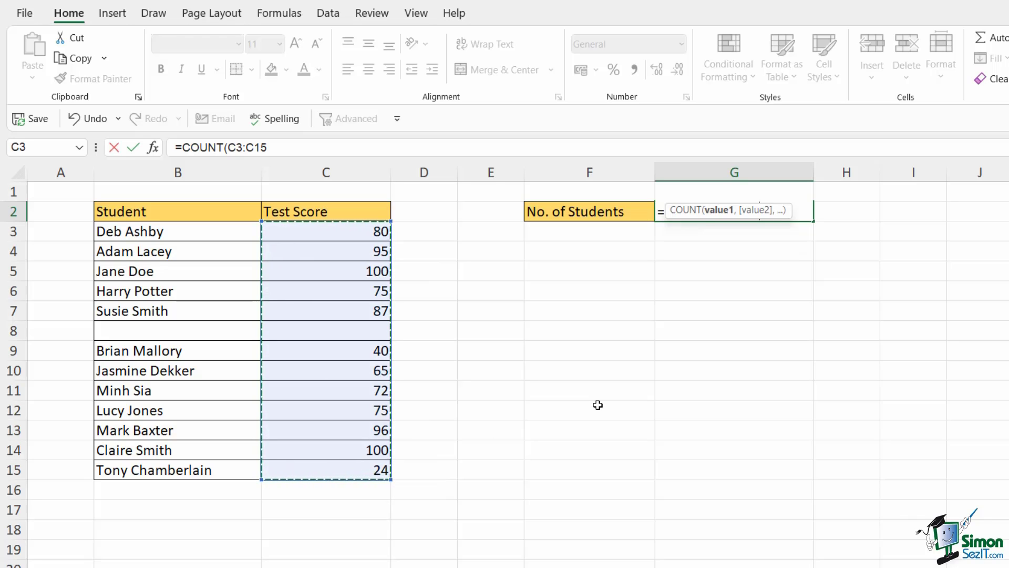
type(")")
key("Return")
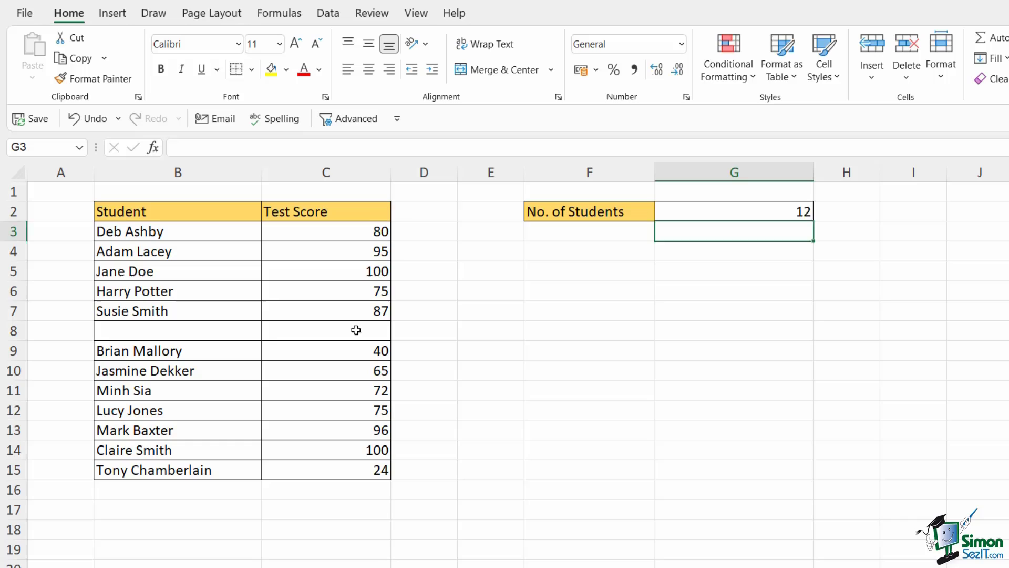
key("ctrl+z")
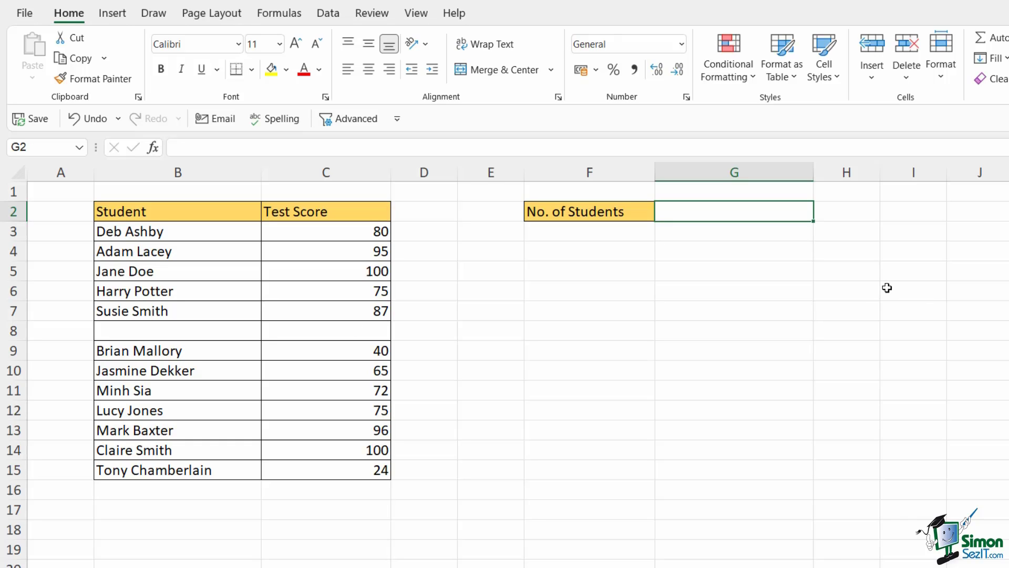
Enter =COUNTBLANK(B3:B15) in G2 and highlight the empty cell B8 it counts.
type("=")
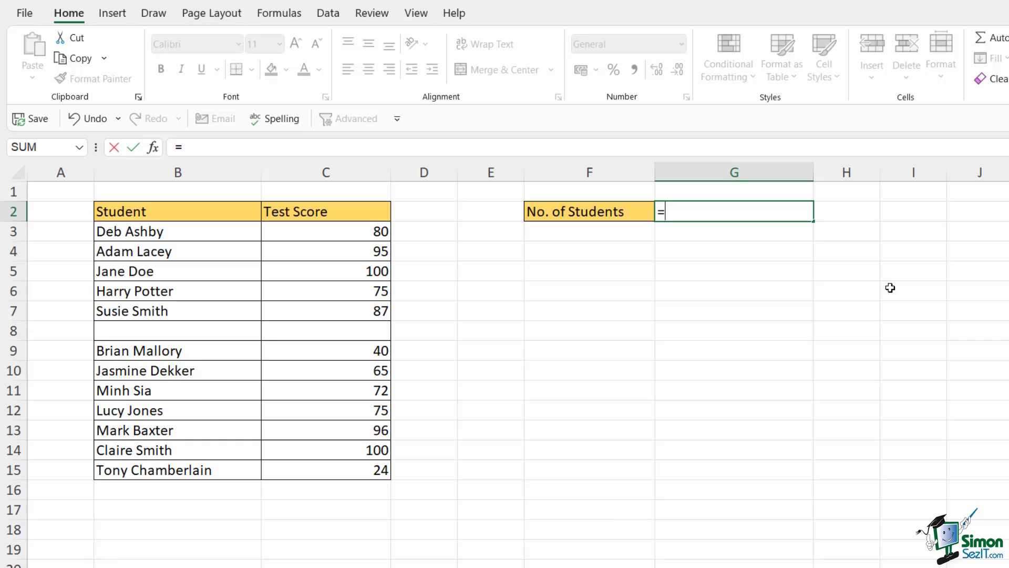
type("COUNT")
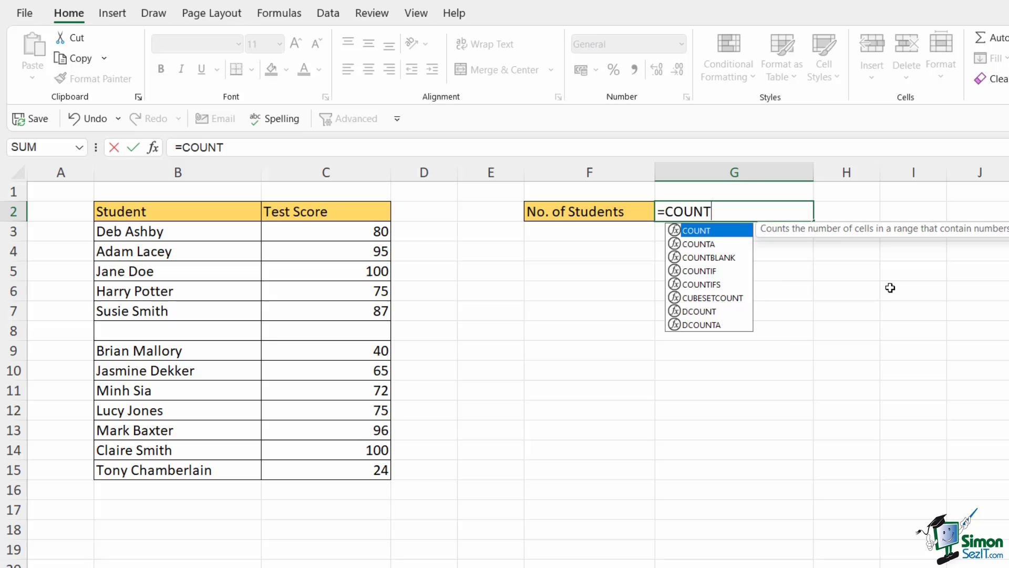
key("Down")
key("Down")
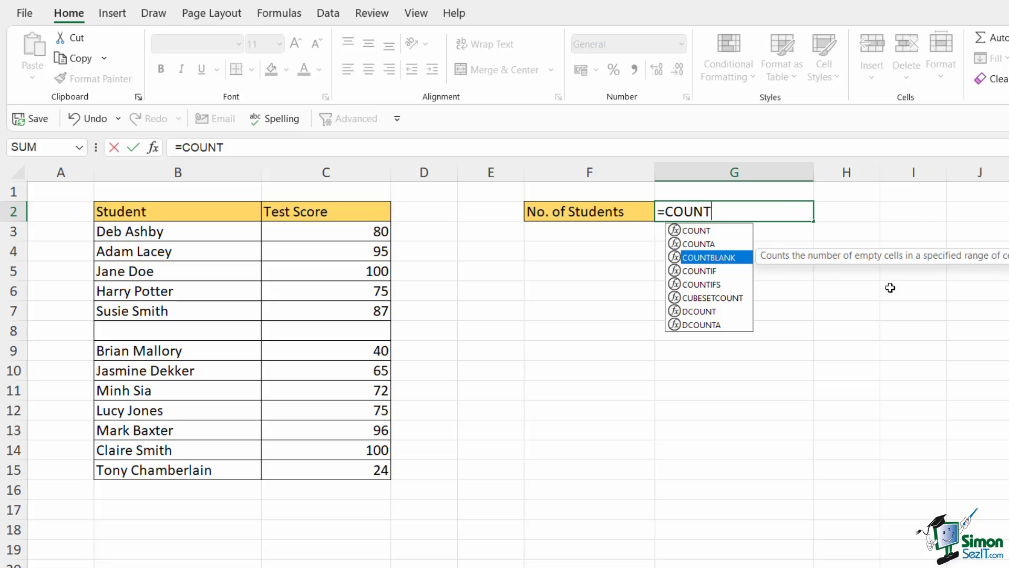
key("Tab")
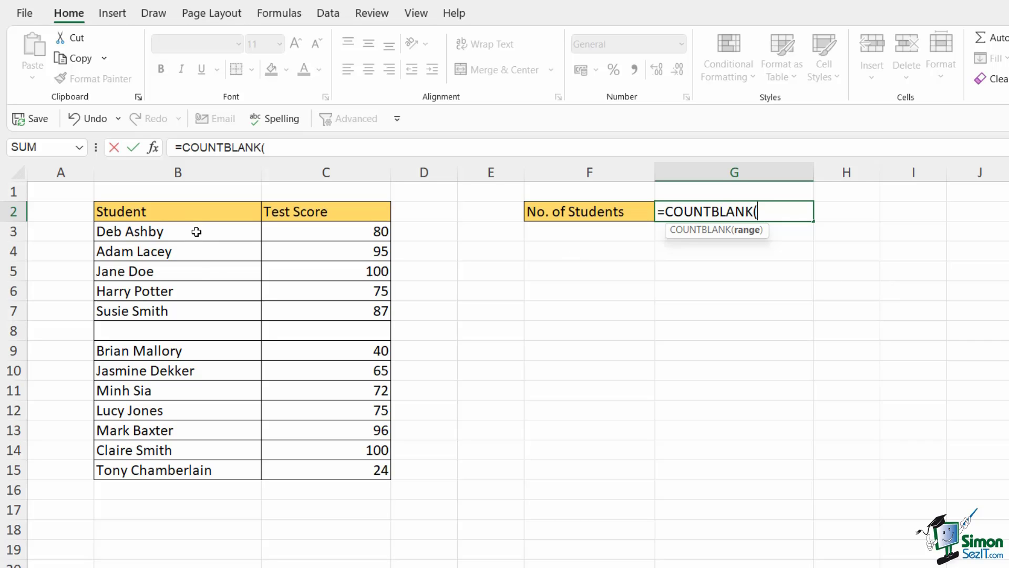
left_click_drag(197, 229, 196, 465)
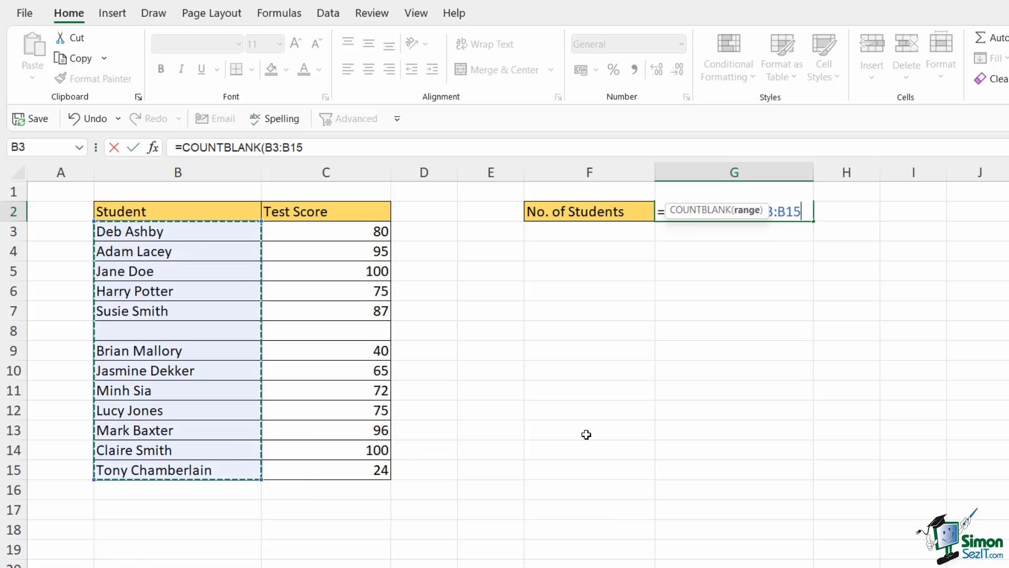
type(")")
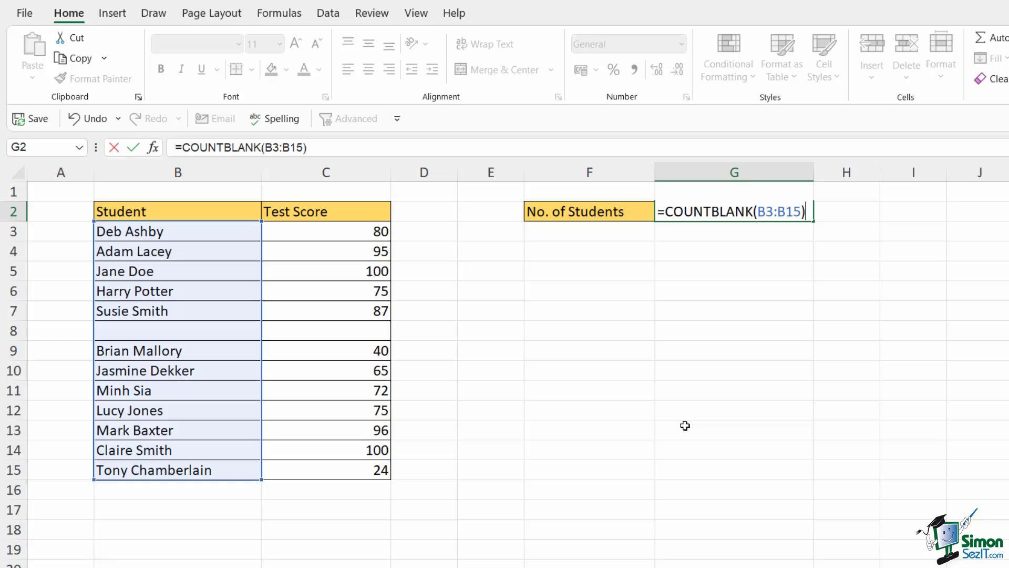
key("Return")
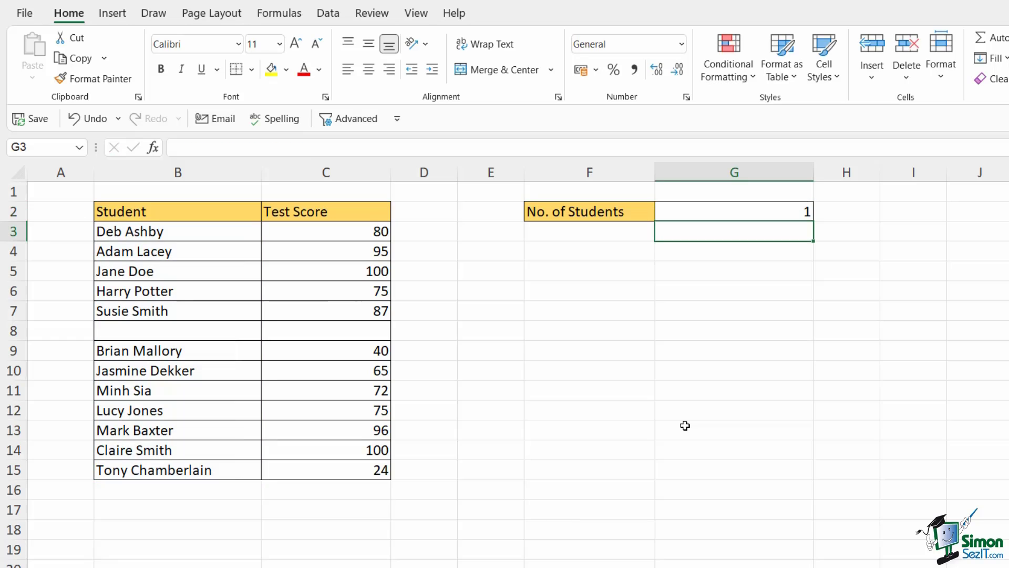
left_click(746, 212)
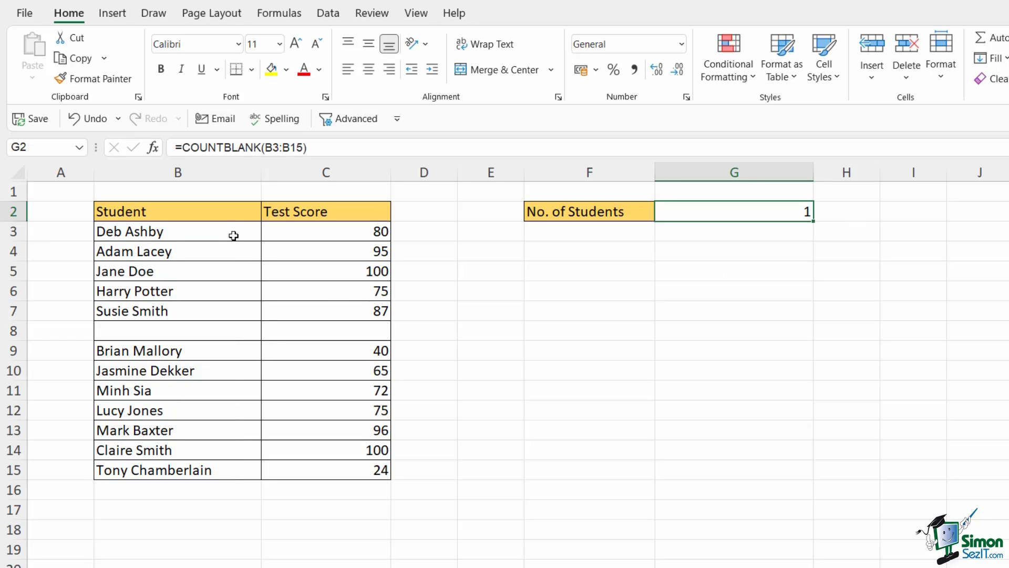
left_click_drag(231, 242, 204, 469)
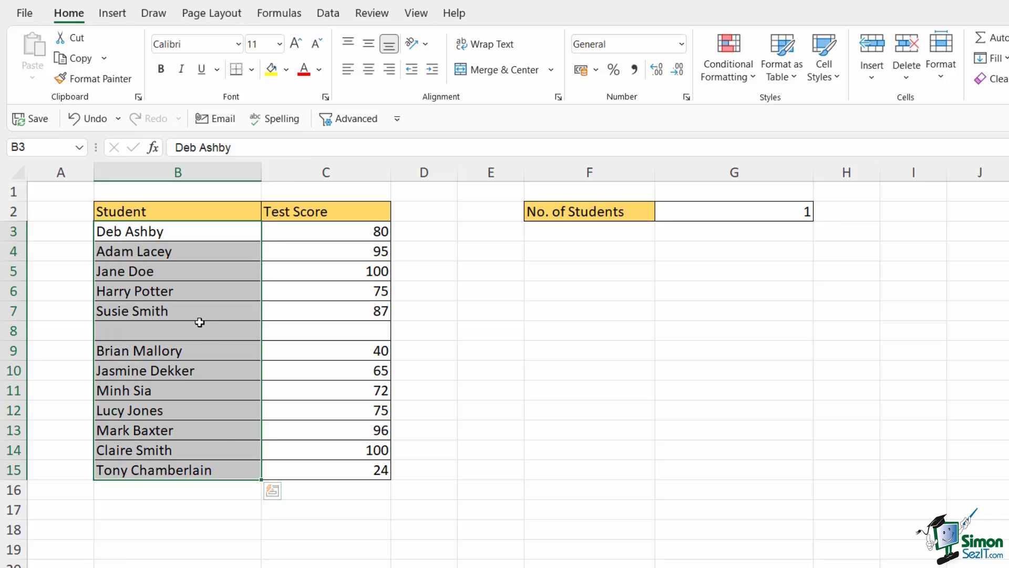
left_click(196, 331)
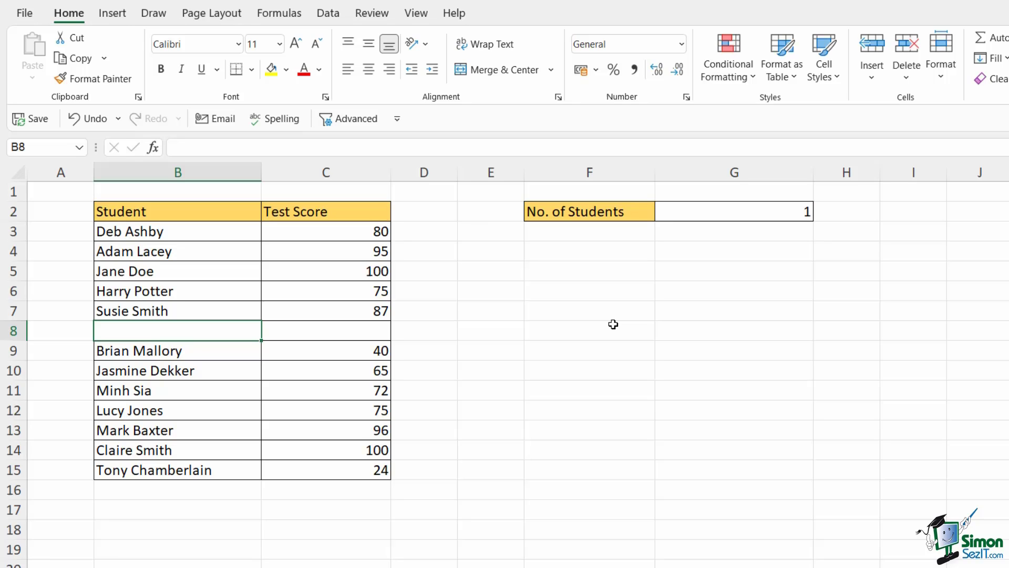
Restore row 8's student name and score of 45, then clear G2.
key("ctrl+z")
key("ctrl+z")
key("ctrl+z")
key("ctrl+z")
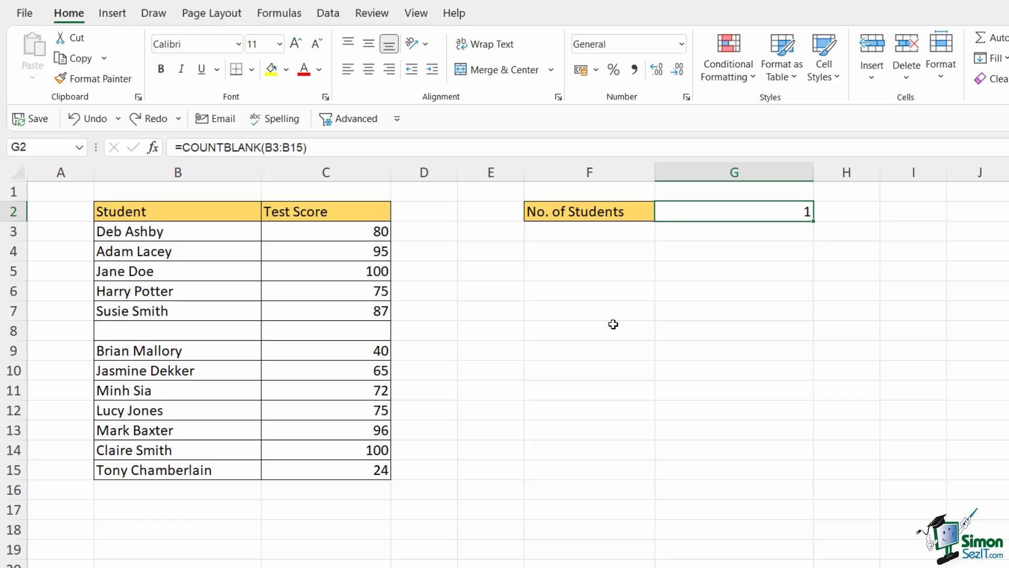
key("ctrl+y")
key("ctrl+y")
key("ctrl+y")
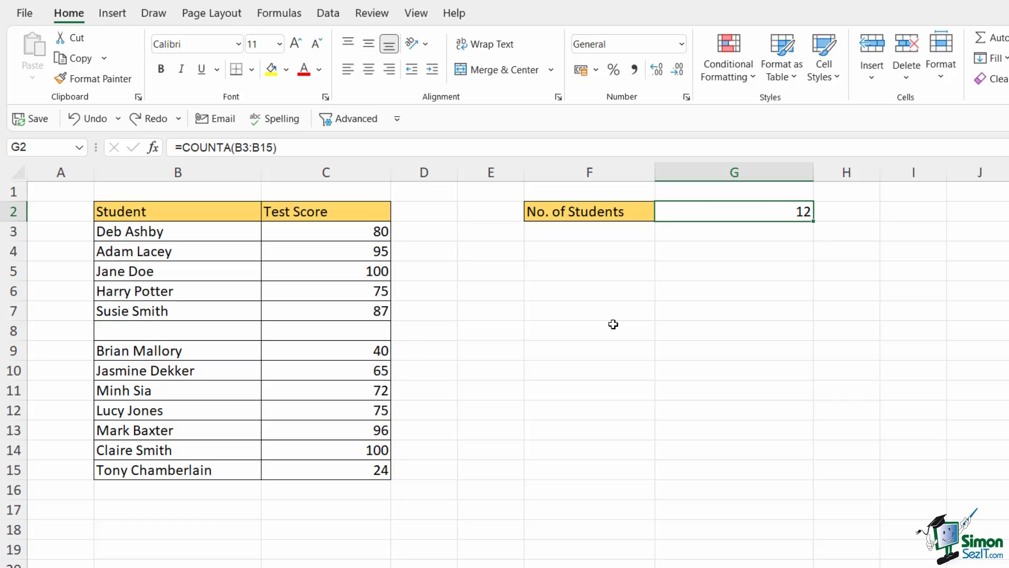
left_click(573, 311)
left_click(754, 212)
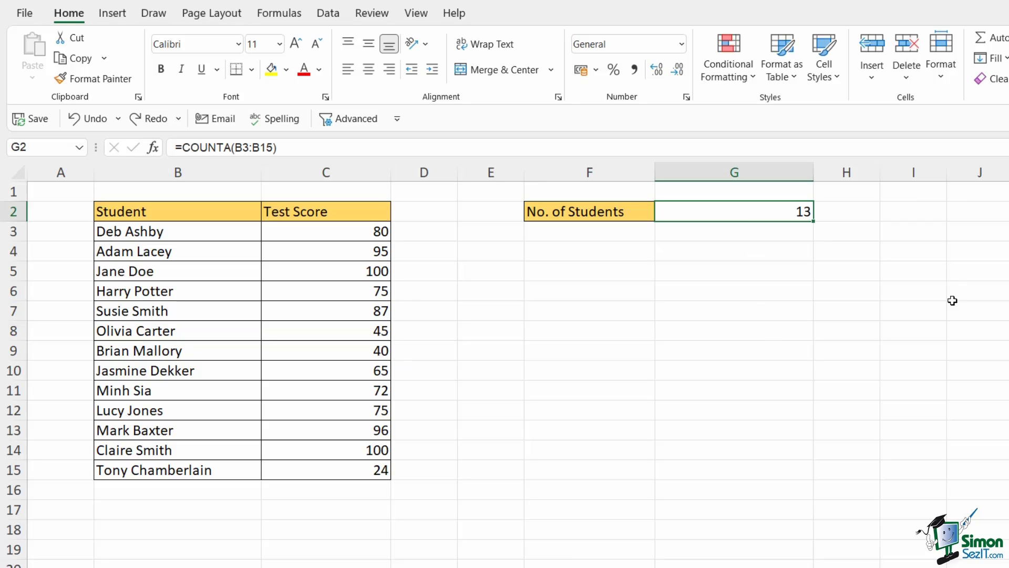
key("Delete")
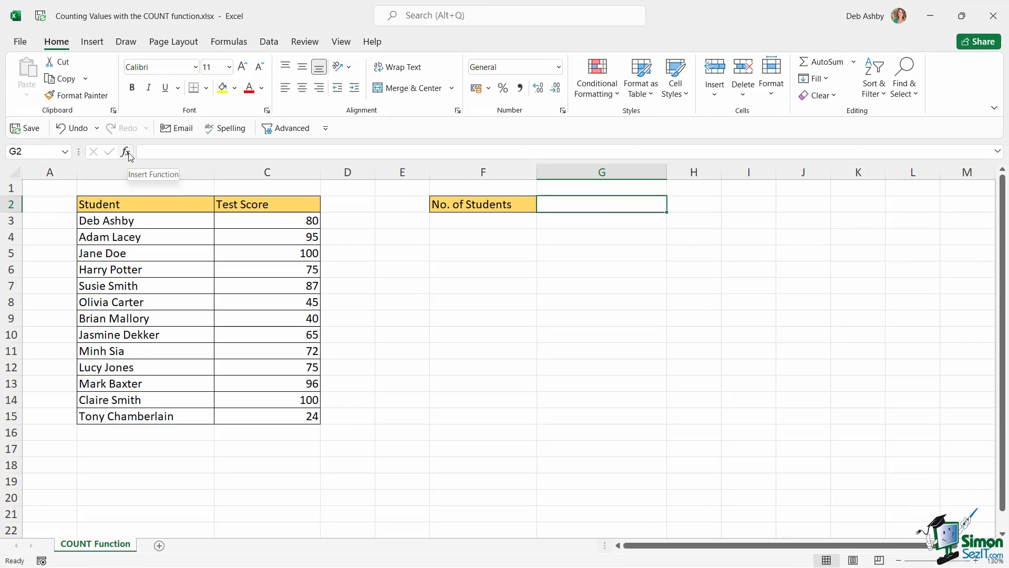
left_click(126, 152)
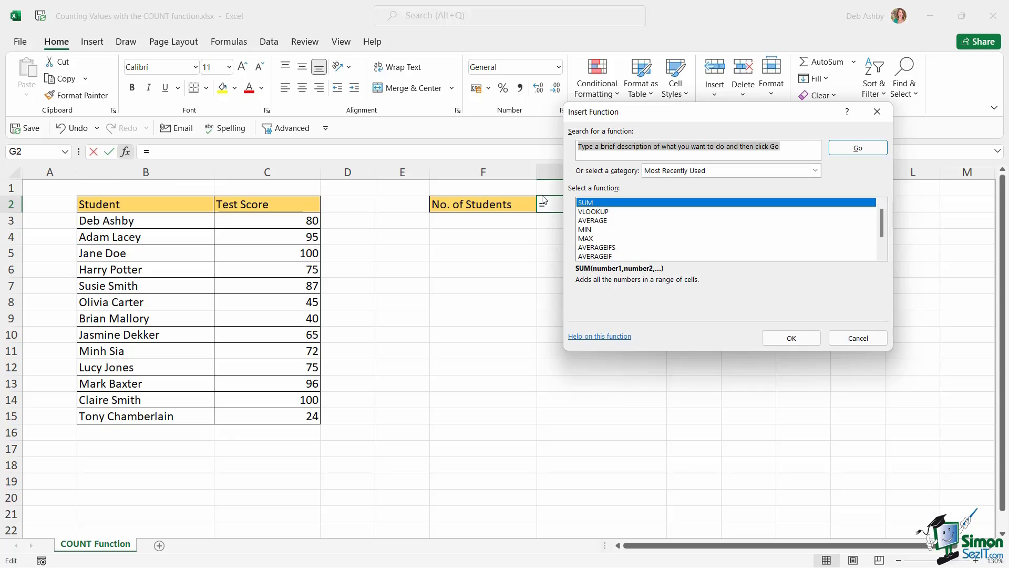
type("COUNT")
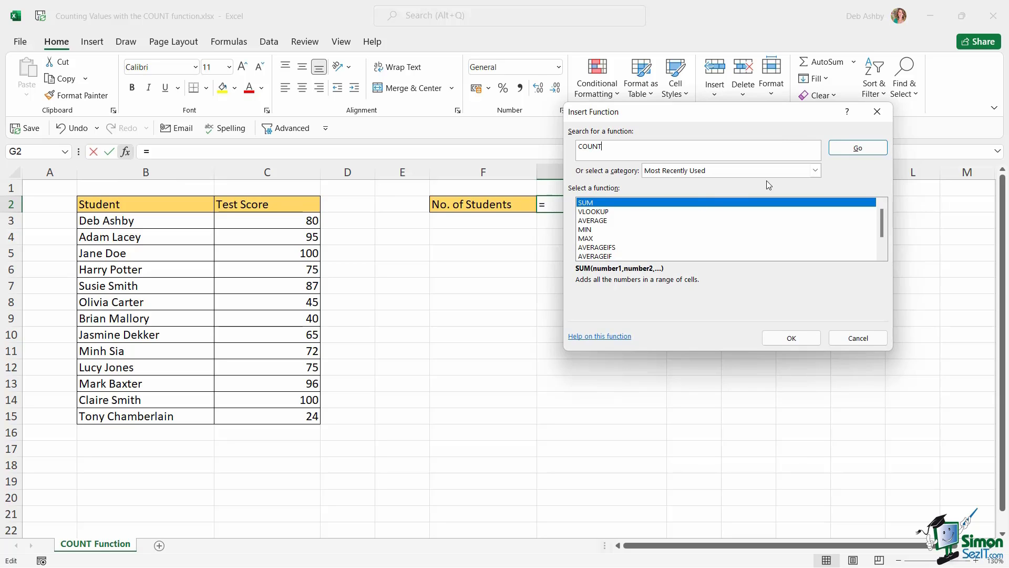
left_click(841, 148)
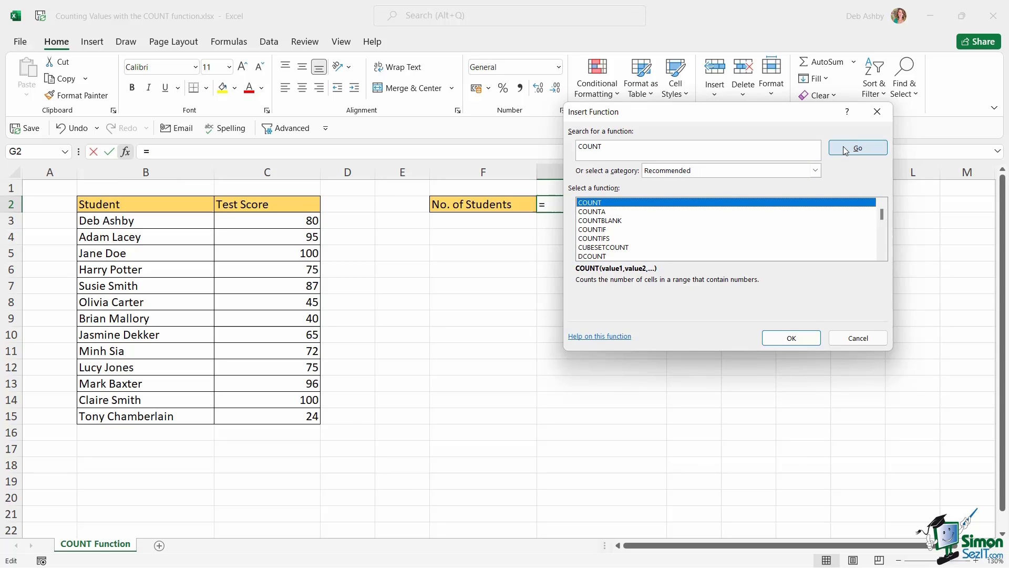
double_click(600, 204)
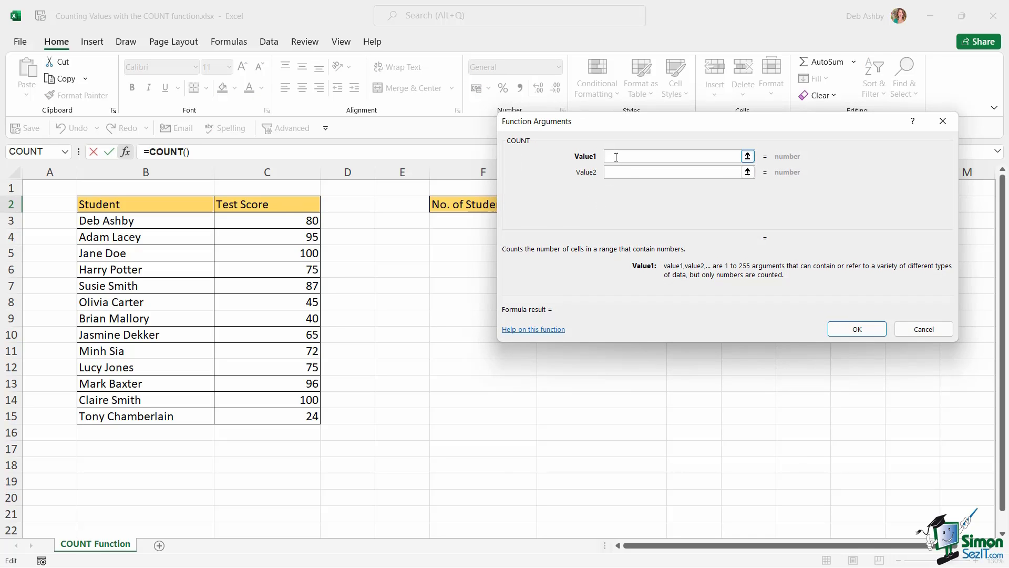
left_click_drag(307, 221, 300, 412)
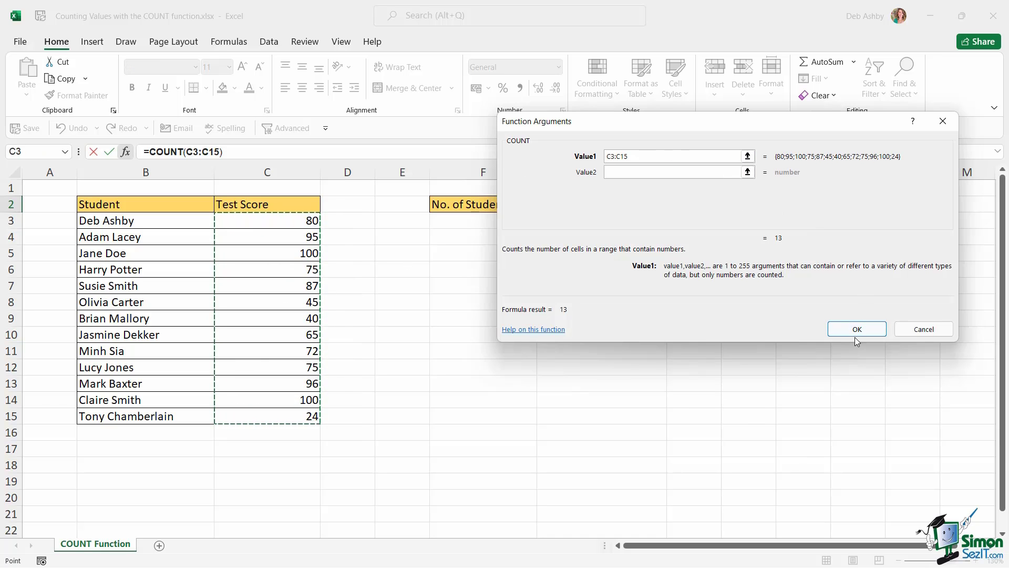
left_click(856, 329)
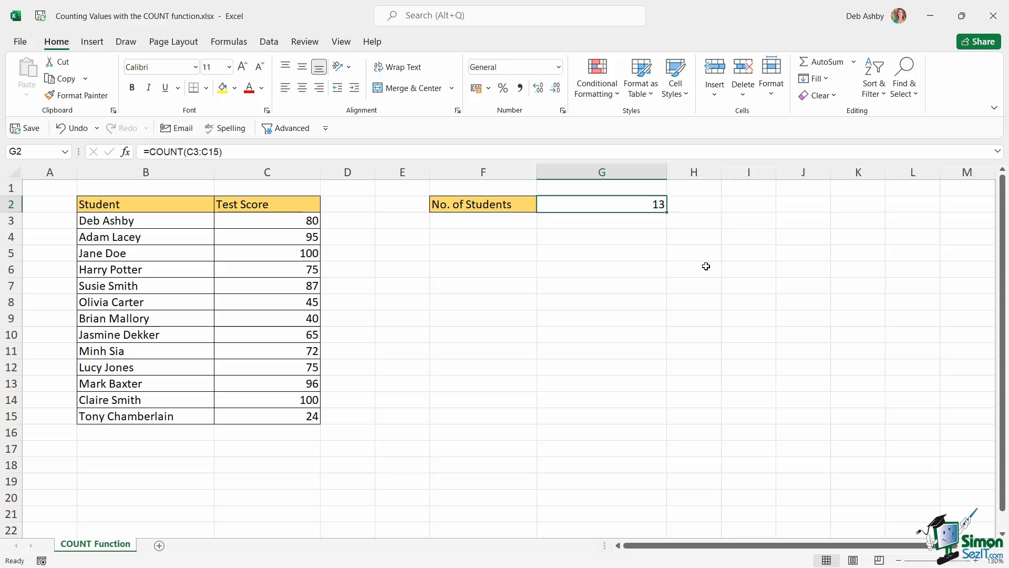
key("Delete")
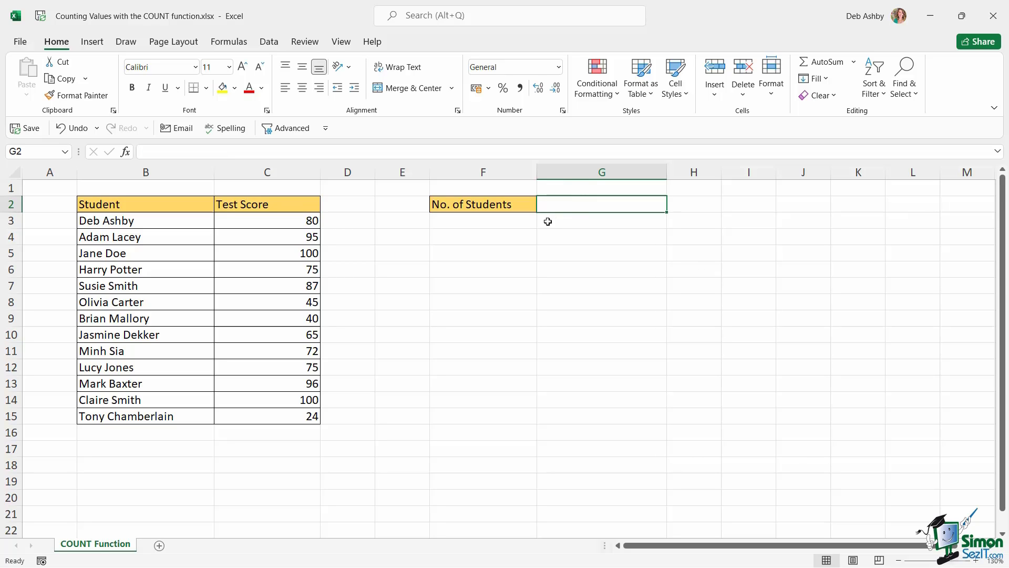
Use AutoSum Count Numbers on the Formulas tab to count scores C3:C15 in G2.
left_click(236, 48)
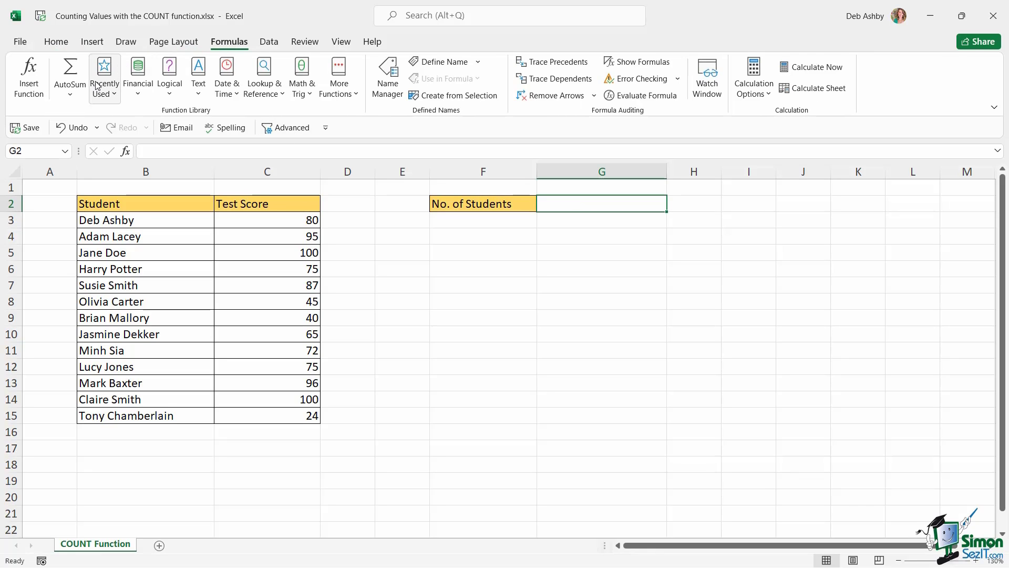
left_click(69, 95)
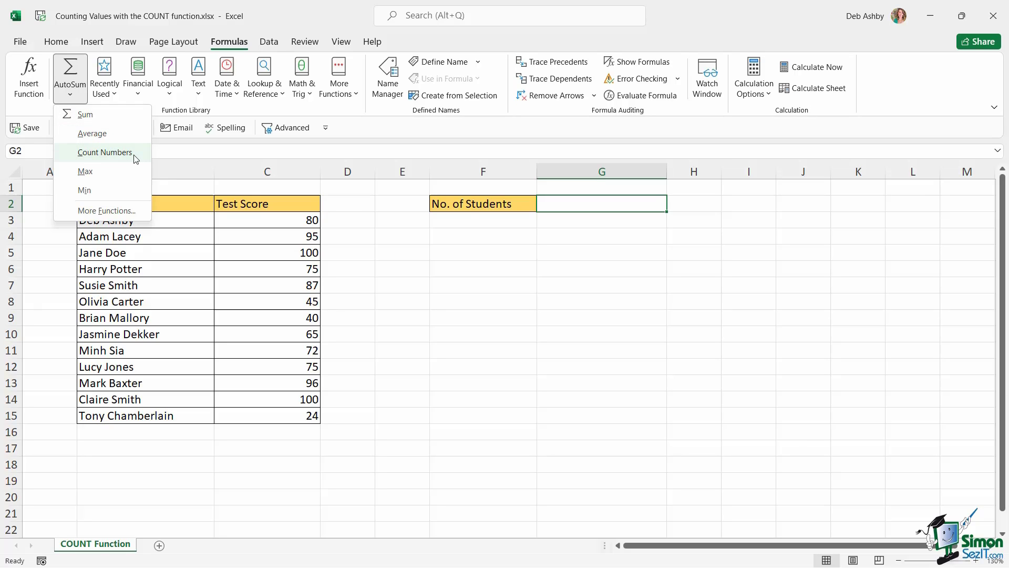
left_click(106, 151)
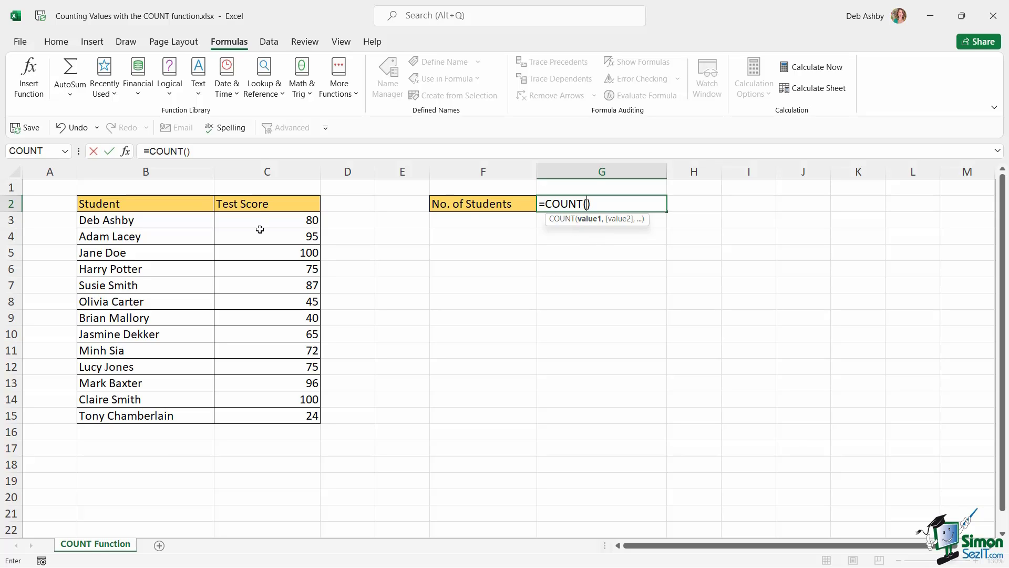
left_click_drag(266, 221, 268, 412)
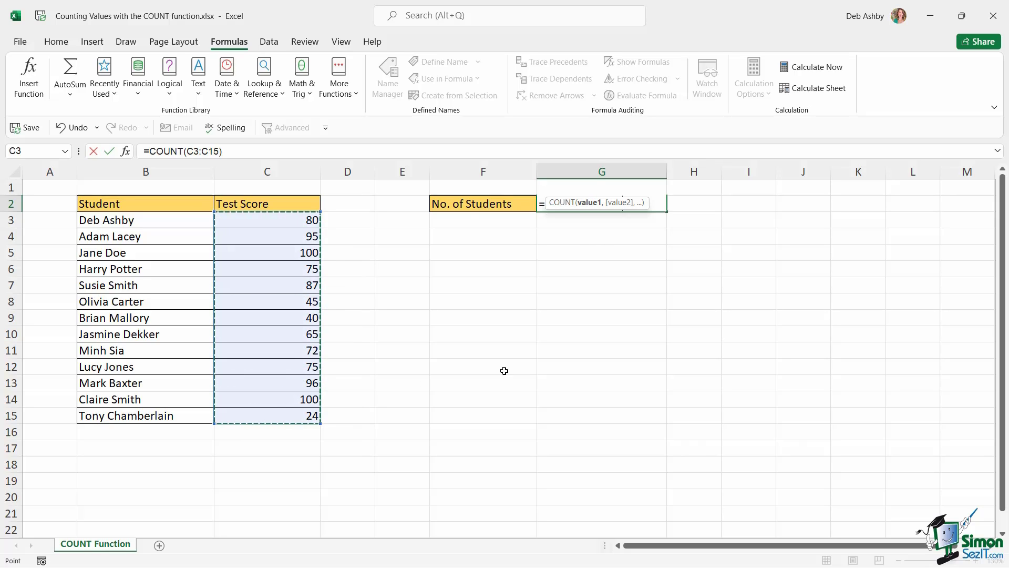
key("Return")
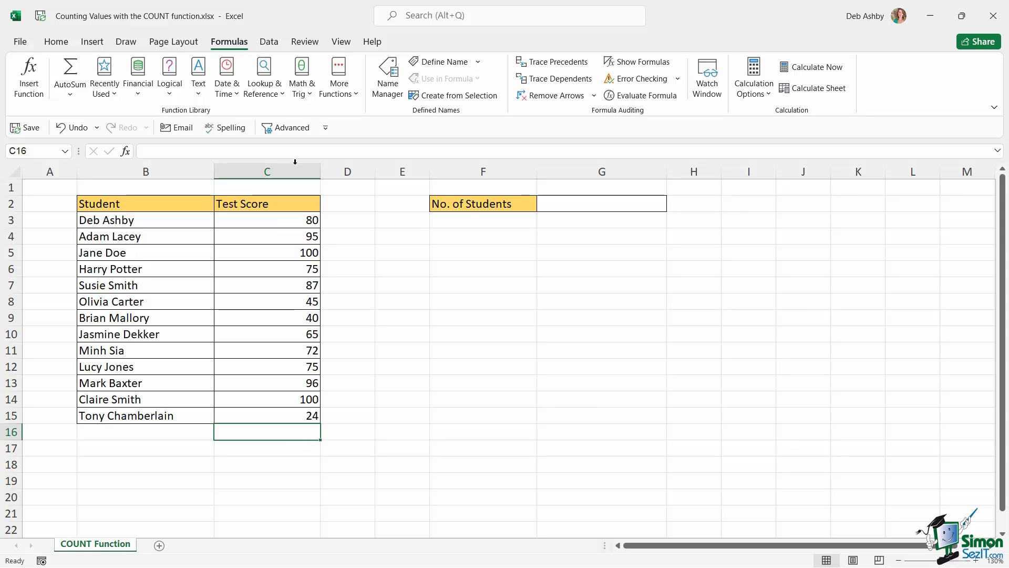
left_click(72, 99)
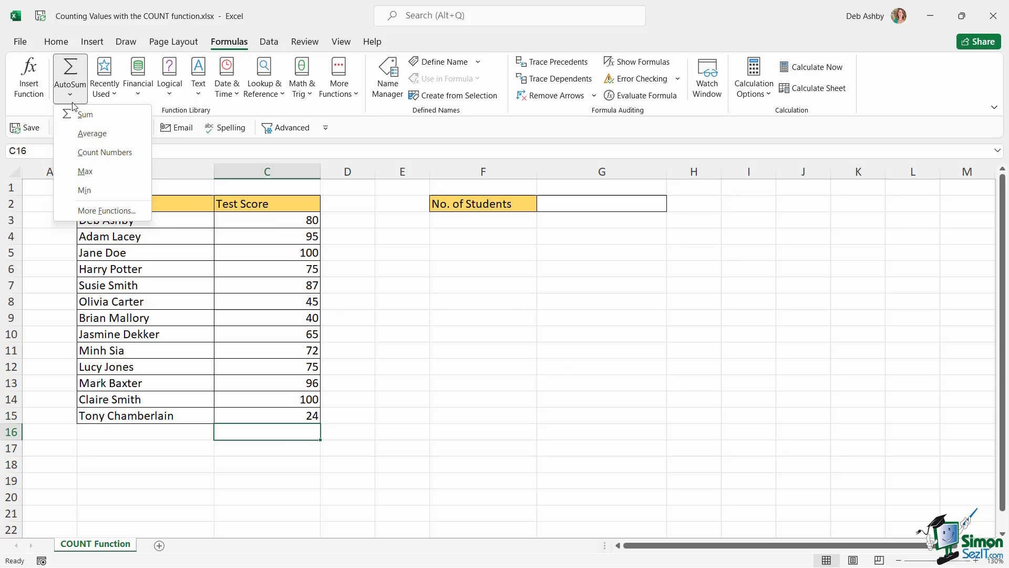
left_click(85, 152)
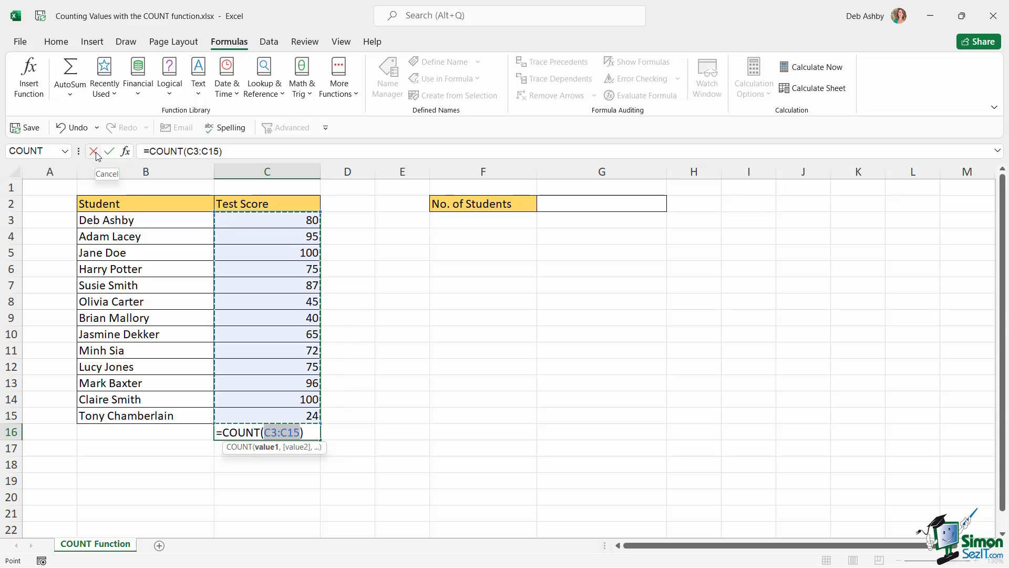
key("Return")
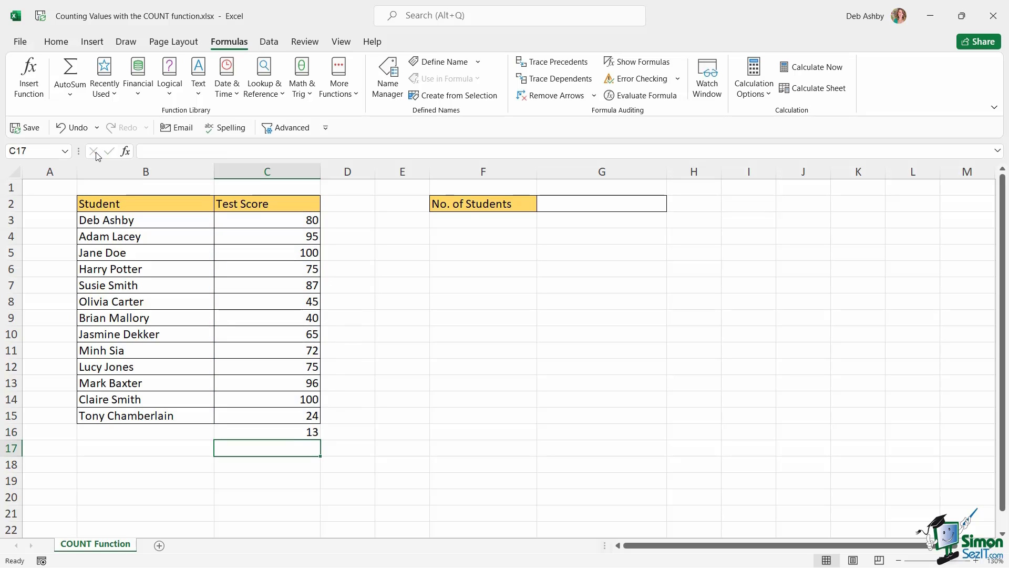
left_click(266, 428)
key("Delete")
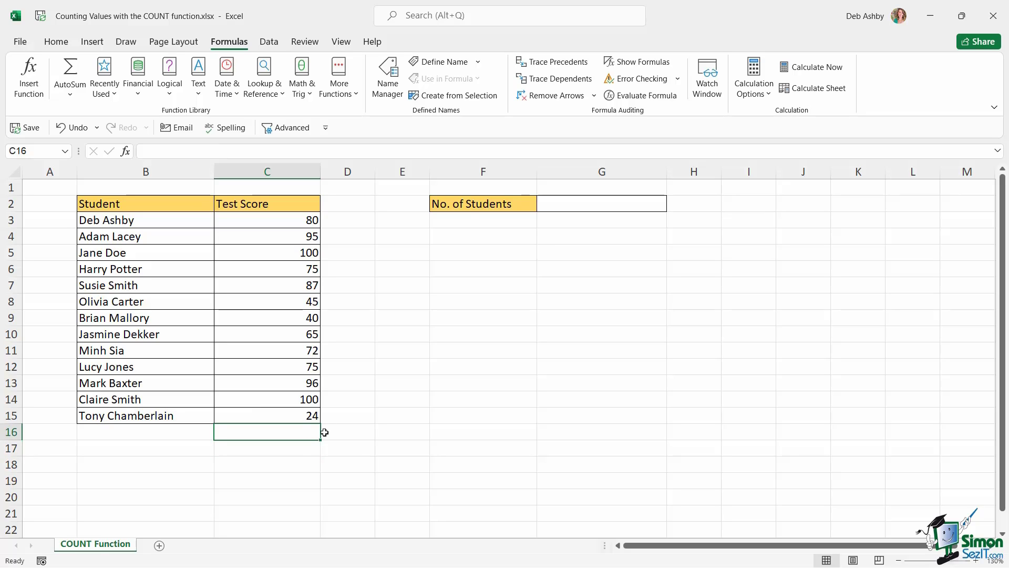
left_click(494, 271)
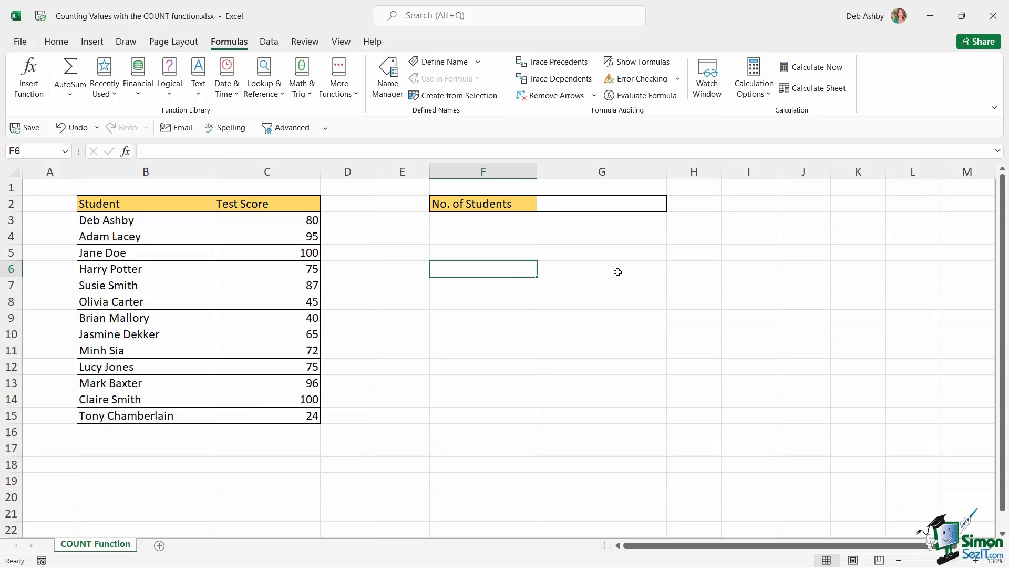